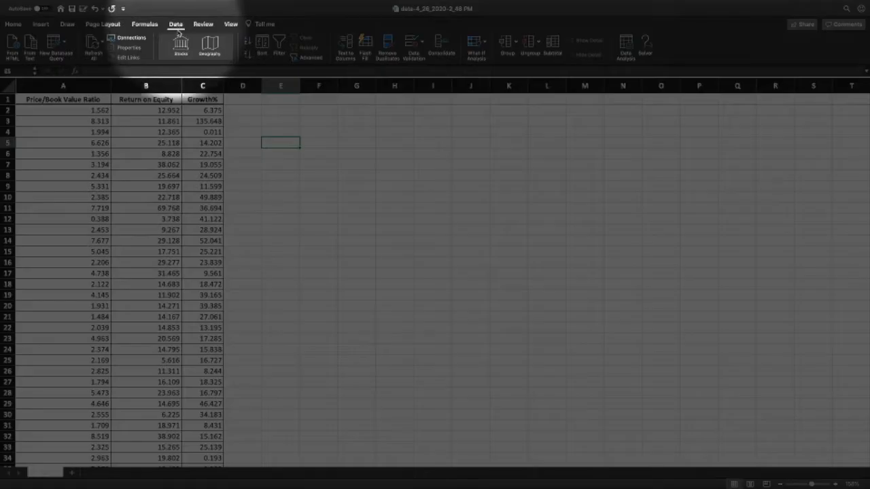
# Step: Start a Regression analysis with the whole of column A as the Y range and the whole of column B as the X range
pyautogui.click(626, 46)
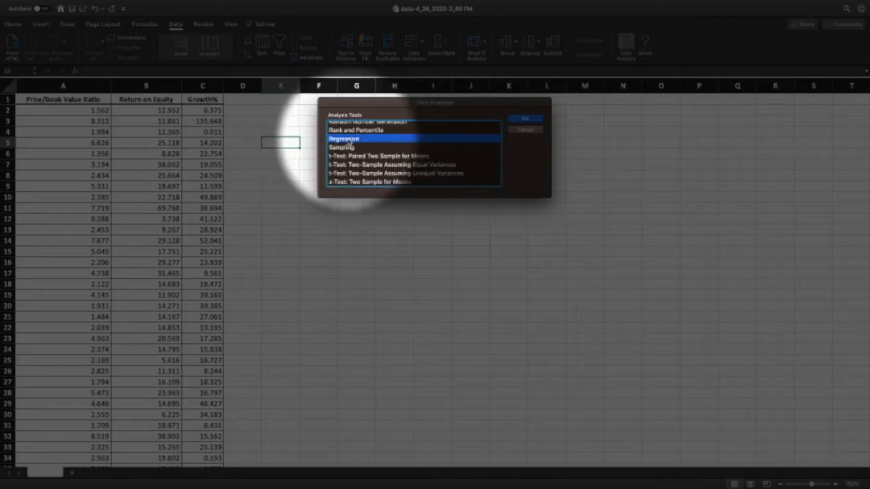
pyautogui.click(525, 119)
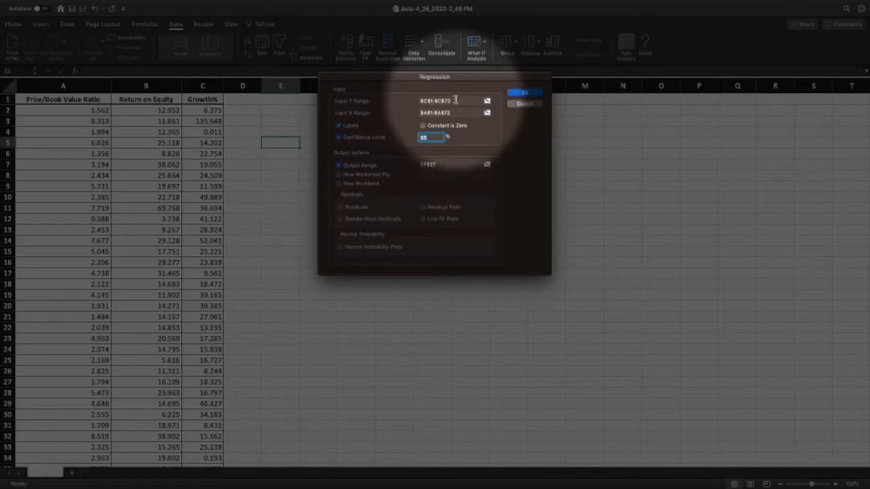
pyautogui.click(487, 101)
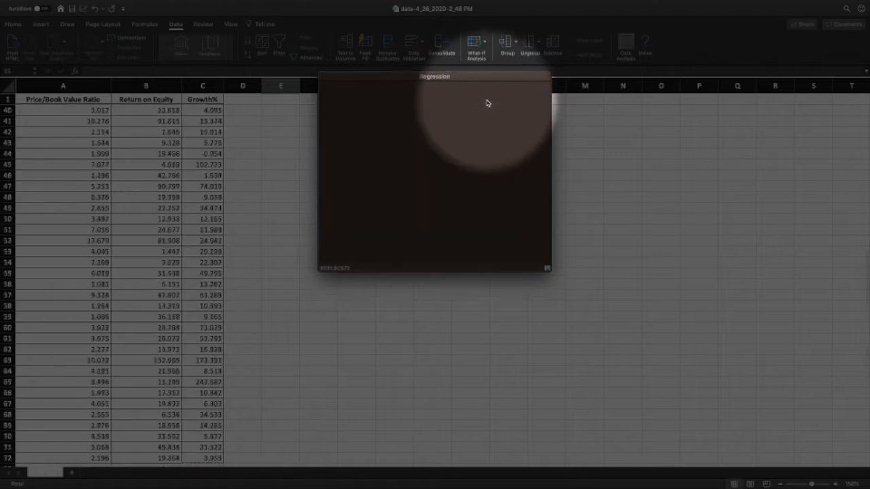
pyautogui.click(76, 85)
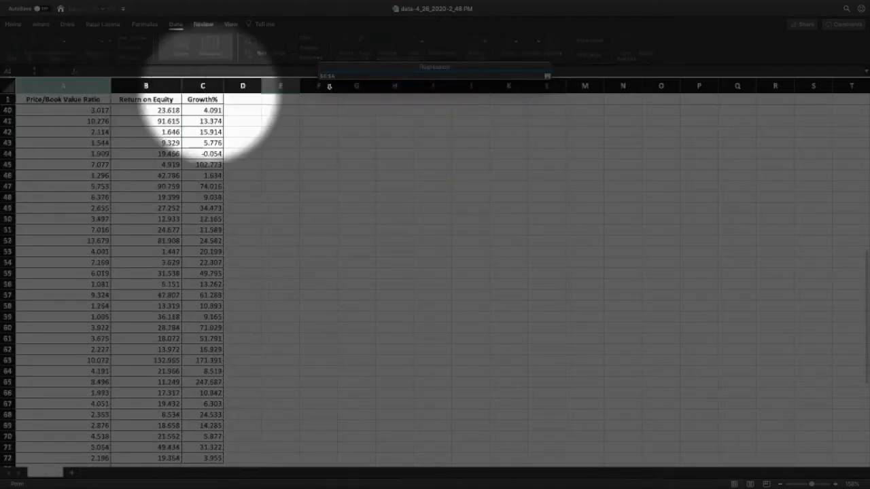
pyautogui.click(547, 76)
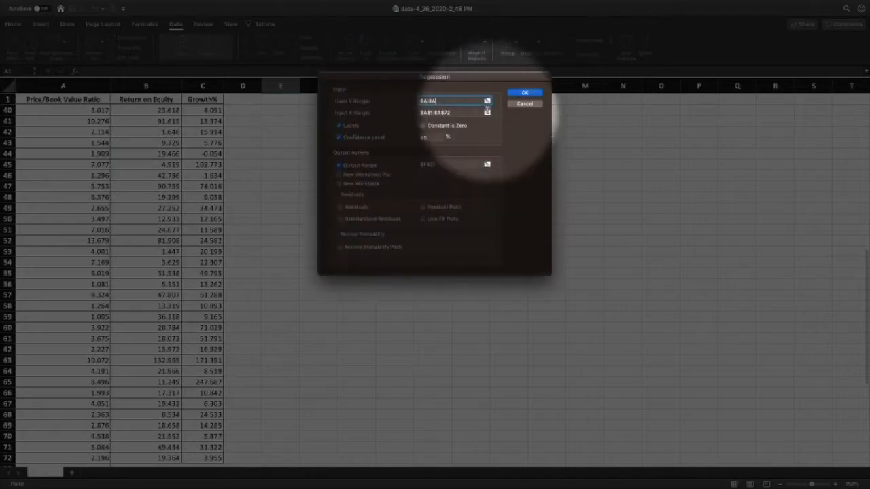
pyautogui.click(487, 113)
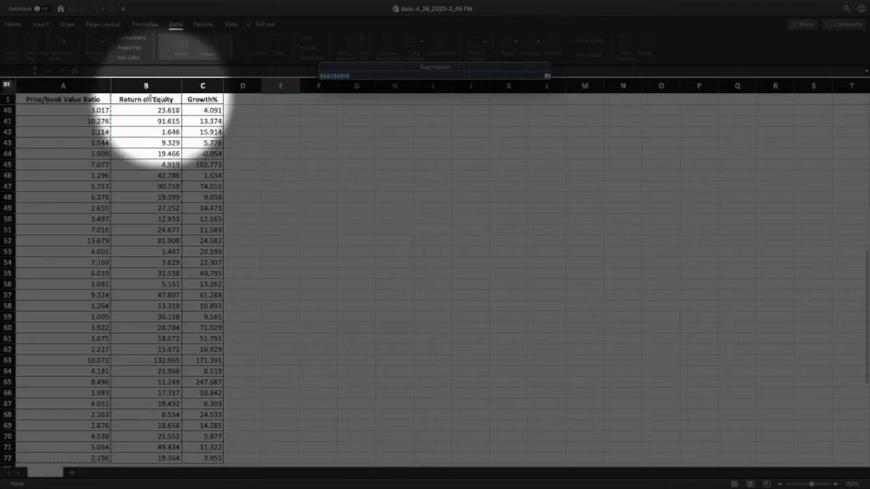
pyautogui.click(169, 83)
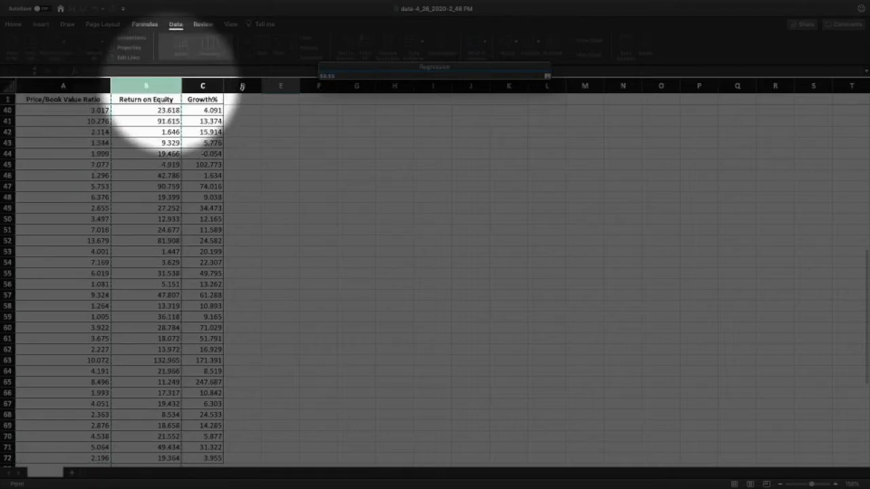
pyautogui.click(547, 76)
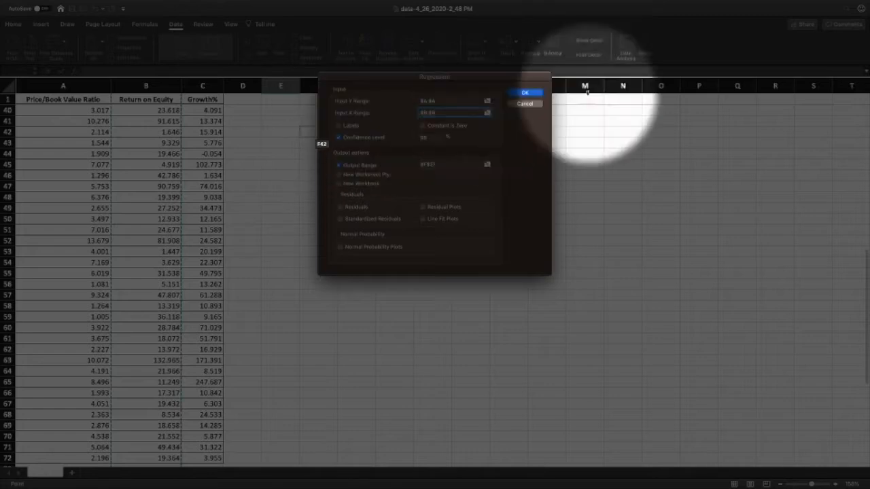
# Step: Try running the regression on the whole columns, first without labels and again with Labels enabled
pyautogui.click(525, 93)
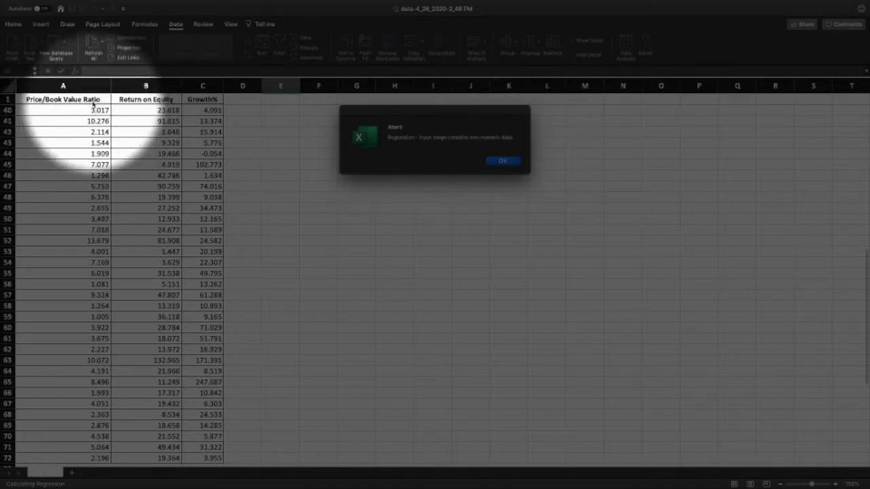
pyautogui.click(502, 160)
pyautogui.click(344, 126)
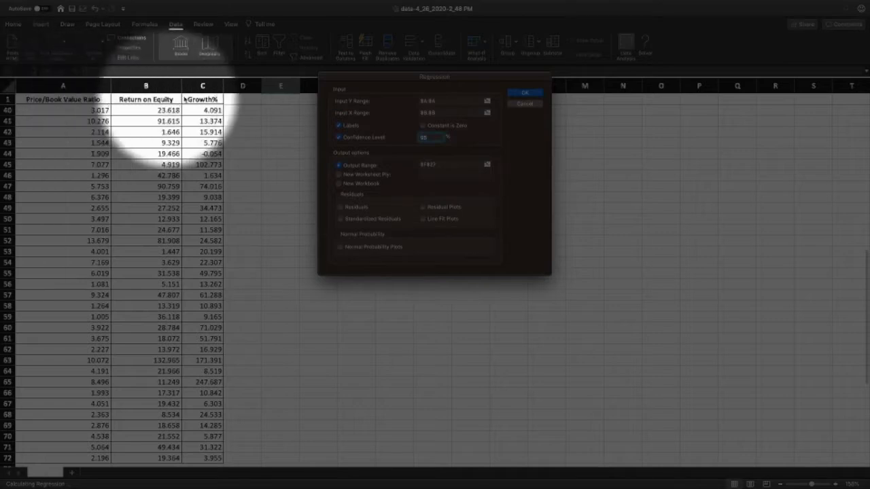
pyautogui.click(524, 93)
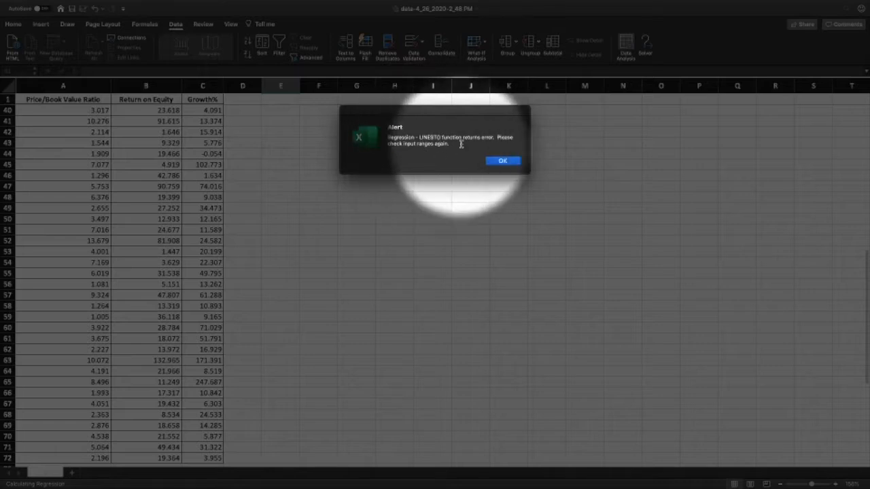
pyautogui.click(502, 161)
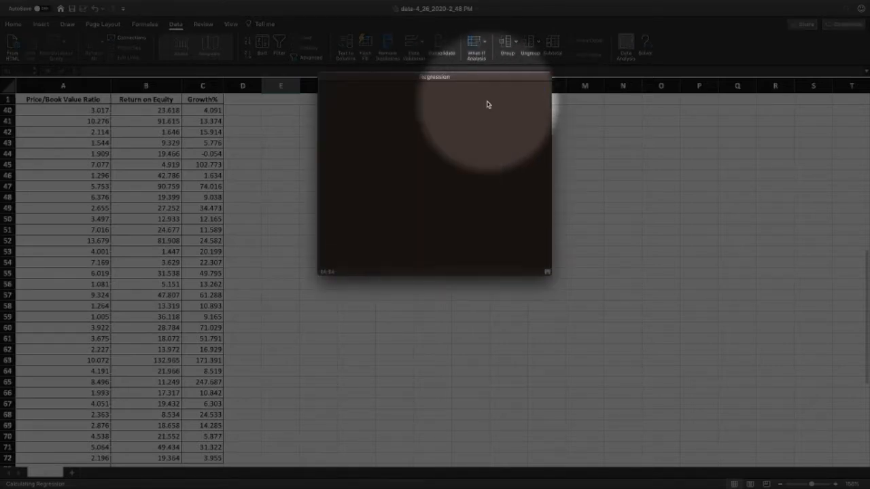
# Step: Restrict the regression's Y range to A1:A72 and its X range to B1:B72
pyautogui.click(486, 101)
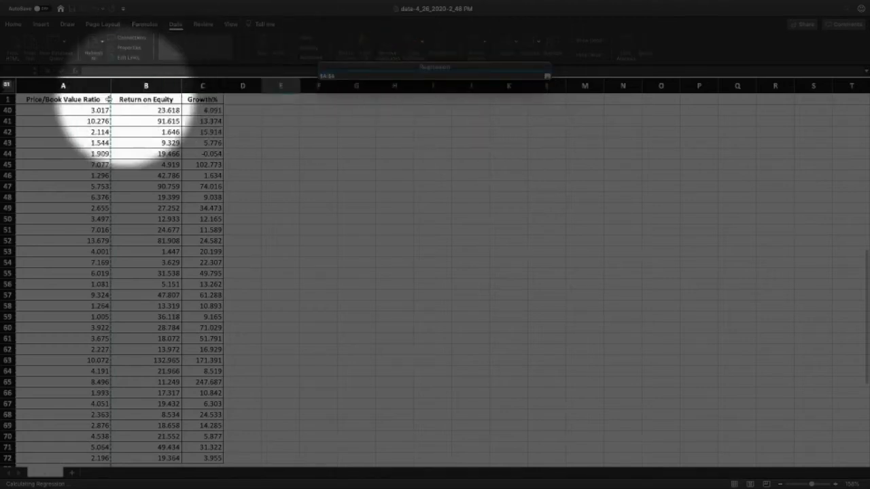
pyautogui.moveTo(97, 99); pyautogui.dragTo(89, 403)
pyautogui.click(547, 76)
pyautogui.click(440, 113)
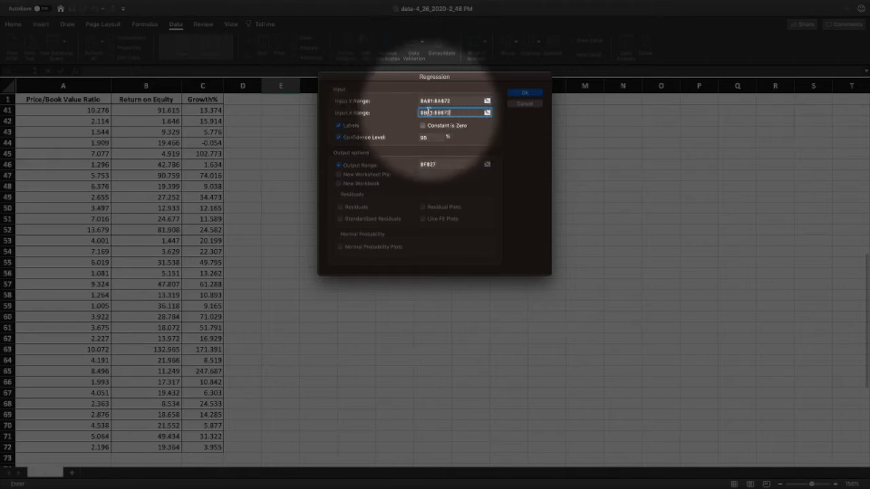
# Step: Set the output range to cell F5 and run the regression of Price/Book Value Ratio on Return on Equity
pyautogui.click(487, 165)
pyautogui.click(301, 140)
pyautogui.scroll(6, 302, 142)
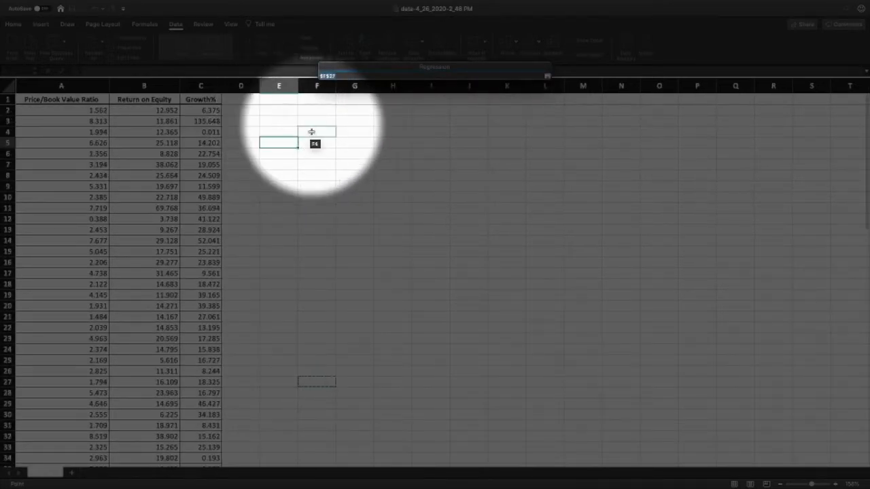
pyautogui.click(282, 142)
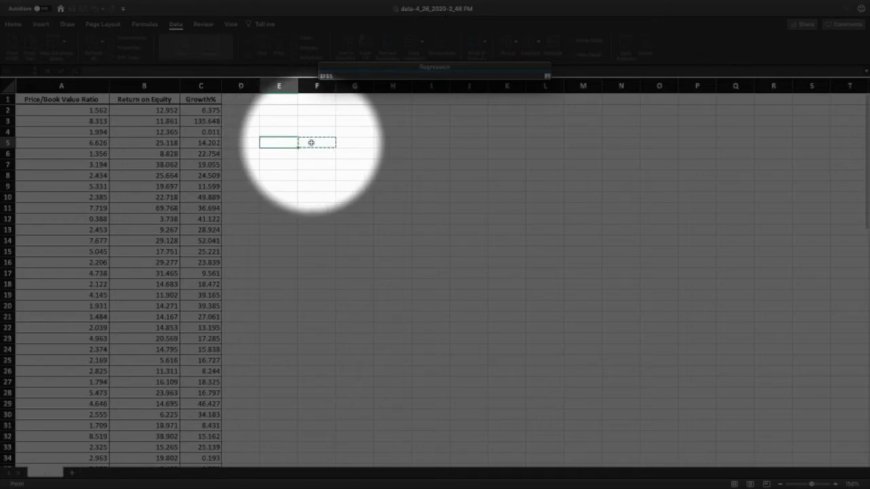
pyautogui.click(545, 75)
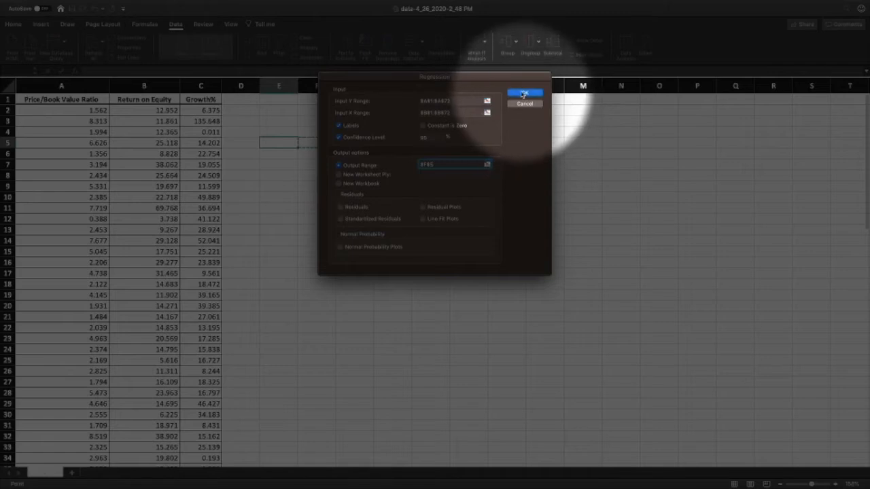
pyautogui.click(523, 93)
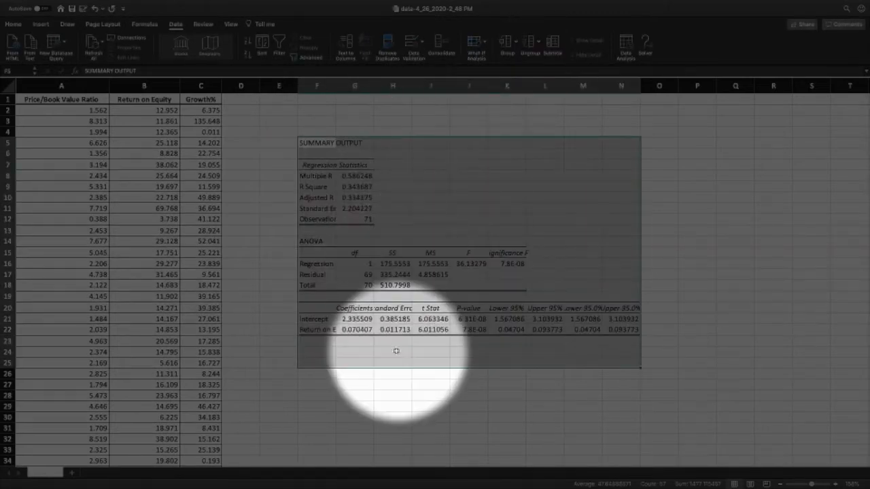
pyautogui.click(315, 385)
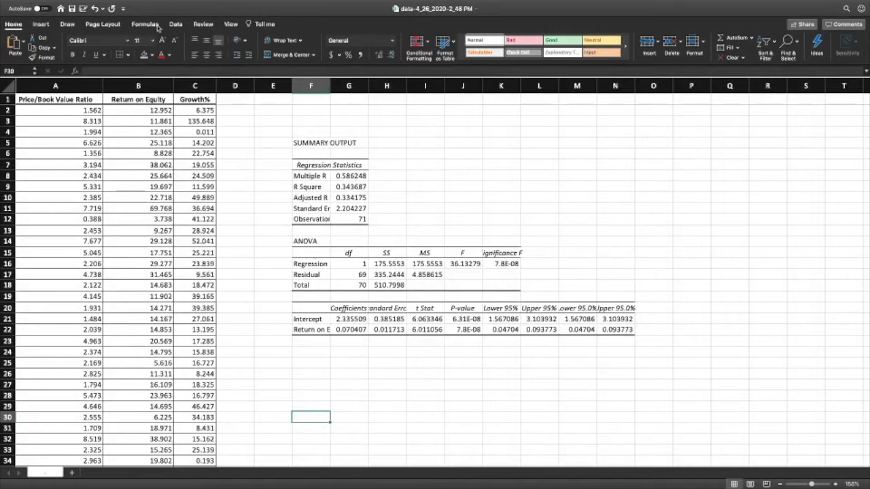
# Step: Start a second Regression analysis, keeping the Y range and changing the X range to the Growth% data in C1:C72
pyautogui.click(176, 24)
pyautogui.click(623, 45)
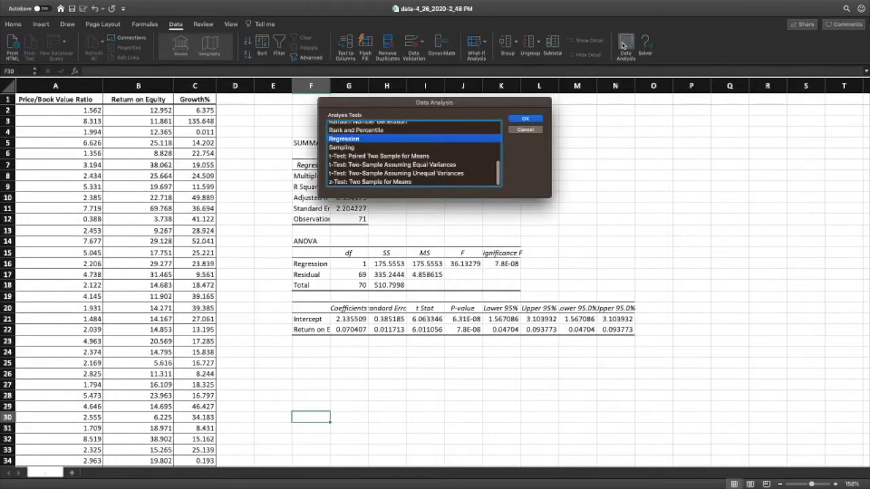
pyautogui.click(525, 120)
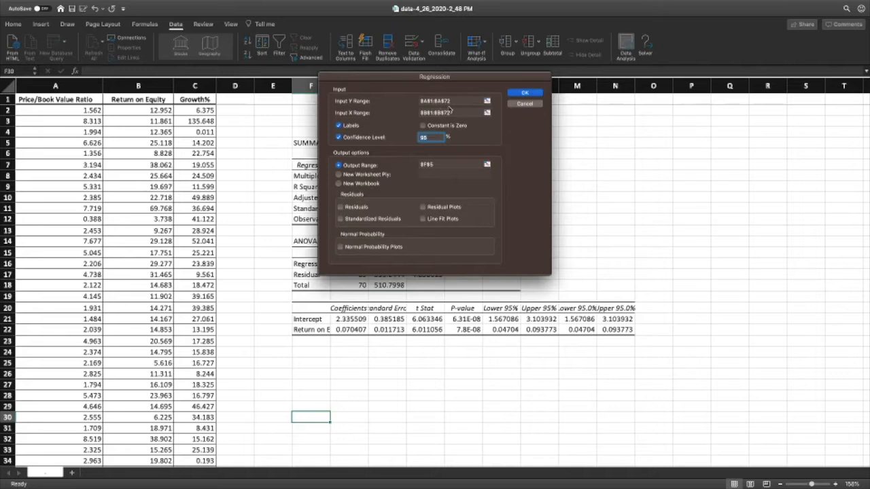
pyautogui.click(448, 101)
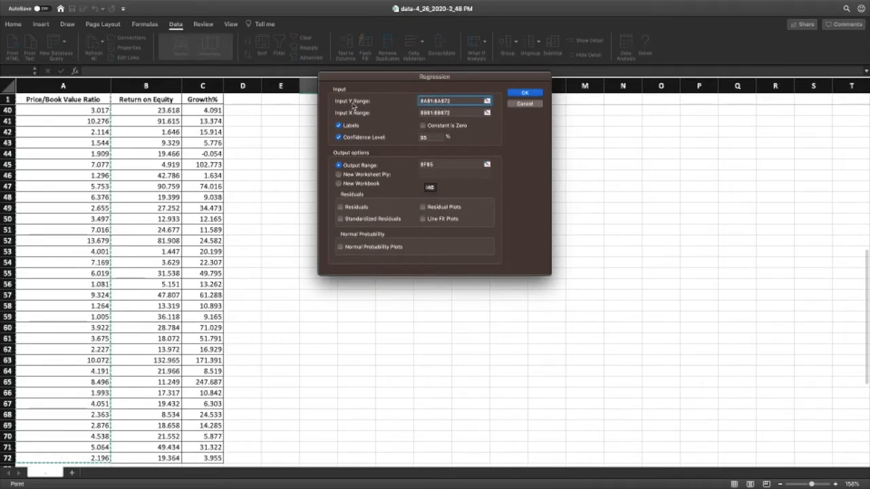
pyautogui.click(441, 114)
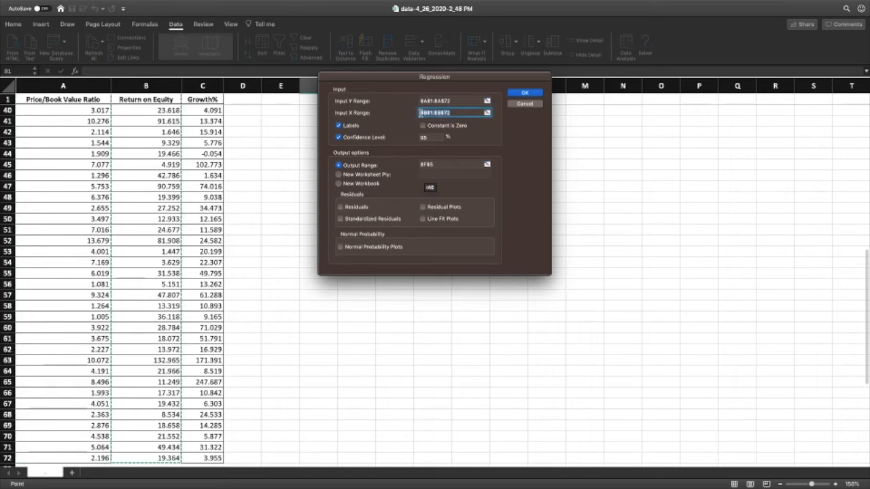
pyautogui.click(423, 113)
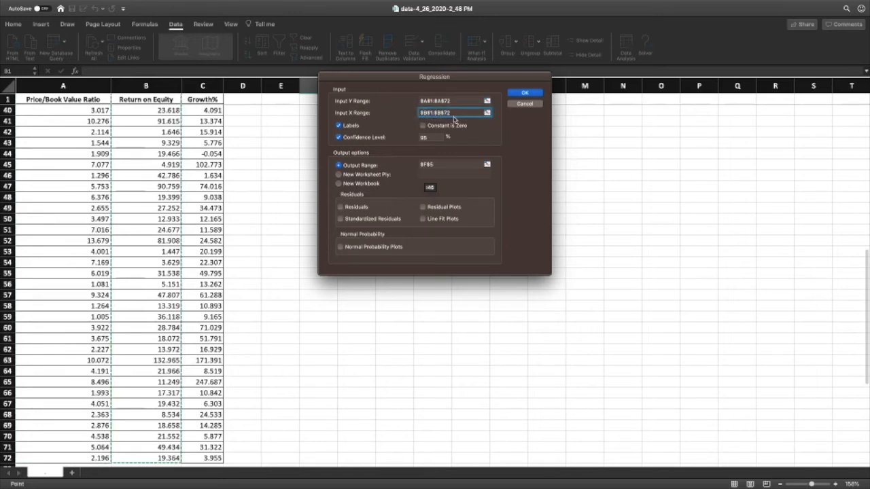
pyautogui.press('Delete')
pyautogui.write('C')
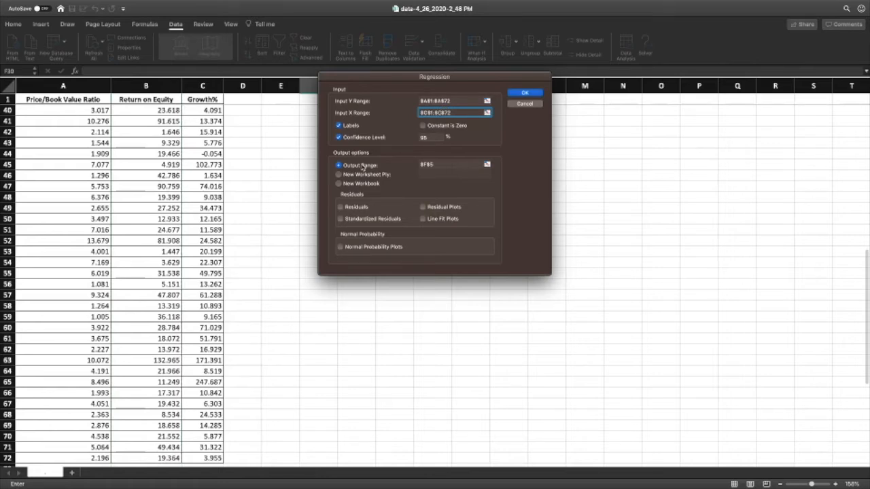
# Step: Try to send the Growth% regression output to cell F30 and run it
pyautogui.click(438, 165)
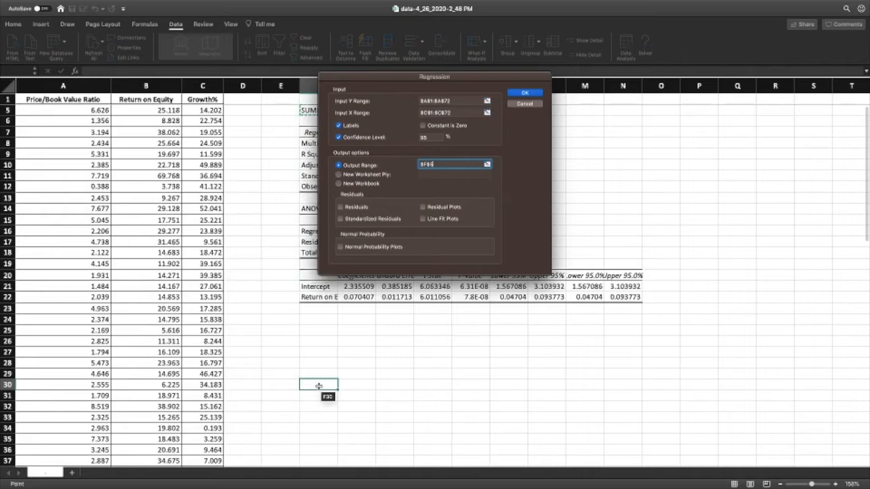
pyautogui.click(487, 165)
pyautogui.click(320, 384)
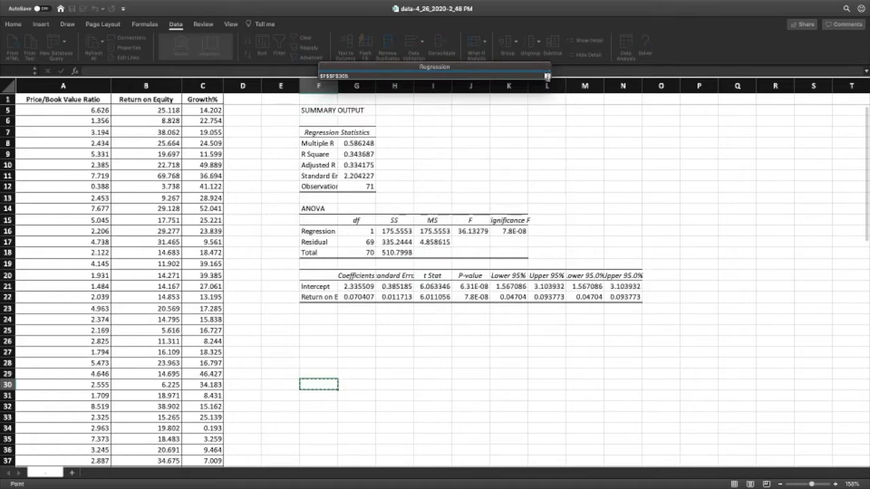
pyautogui.click(547, 76)
pyautogui.click(523, 93)
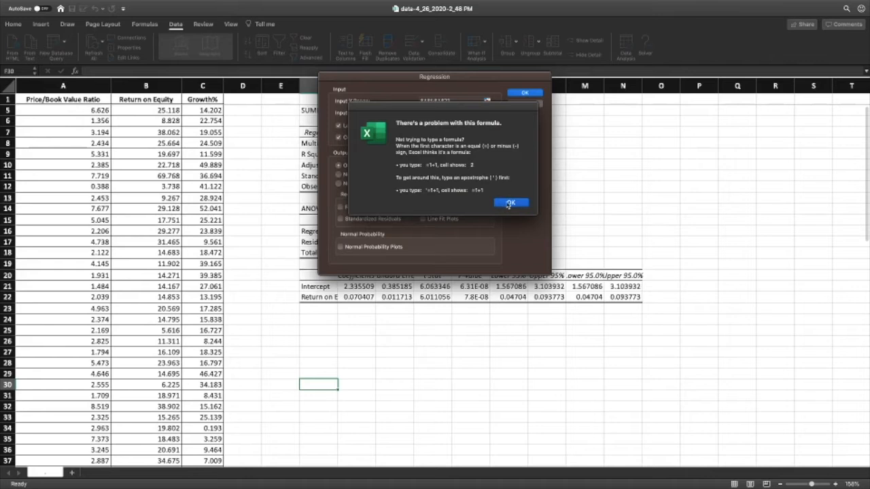
pyautogui.click(510, 203)
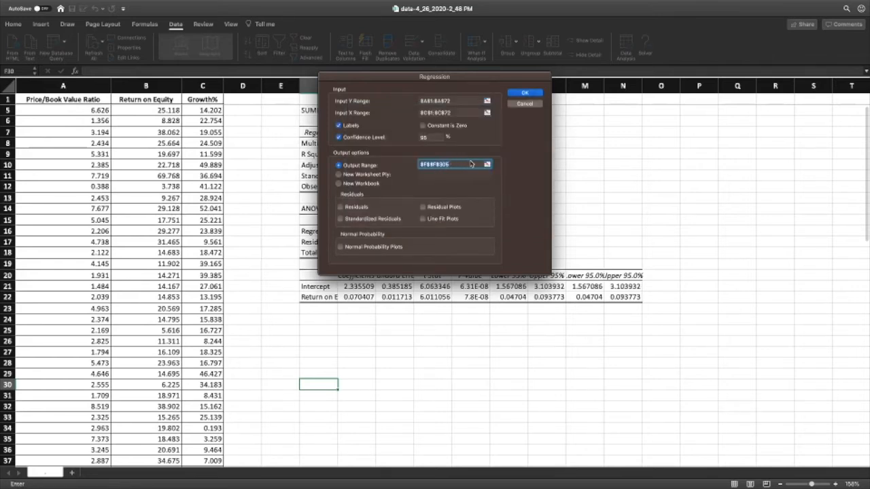
# Step: Set the output range to cell F27 and run the regression of Price/Book Value Ratio on Growth%
pyautogui.click(487, 164)
pyautogui.click(317, 351)
pyautogui.click(546, 73)
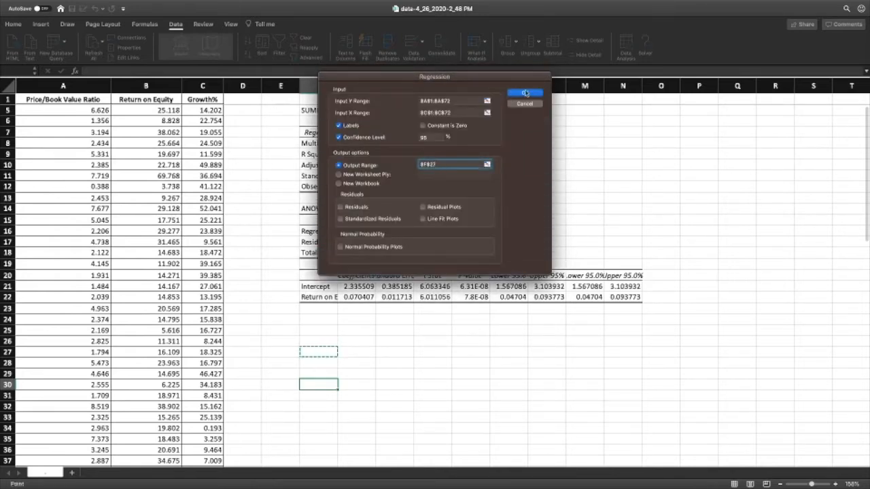
pyautogui.click(524, 93)
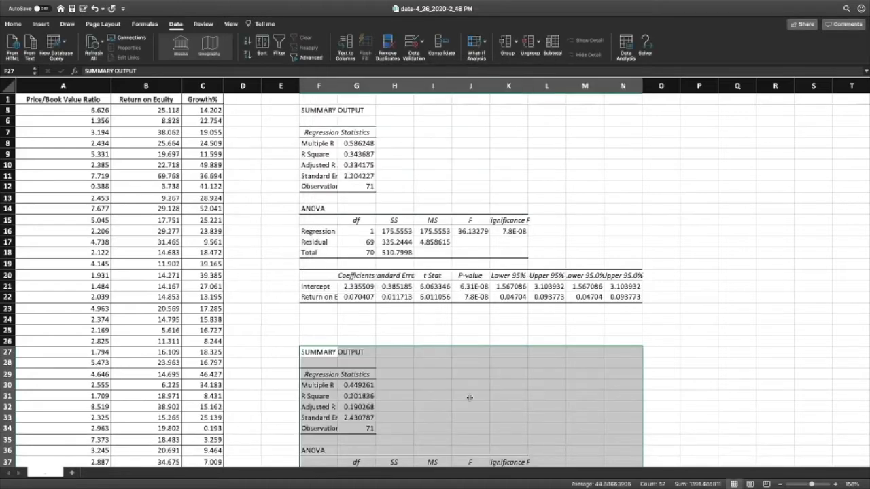
# Step: Start a third Regression analysis, keeping the Y range and setting the X range to Return on Equity and Growth% in B1:C72
pyautogui.scroll(-10, 469, 397)
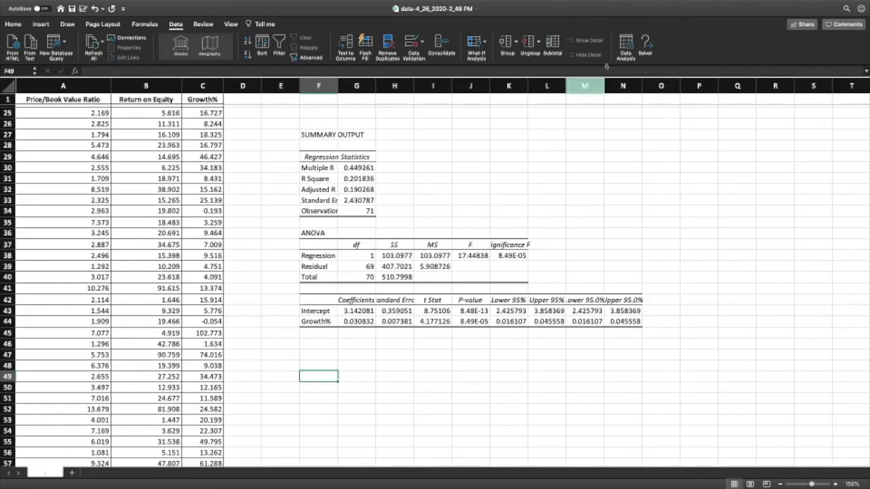
pyautogui.click(626, 43)
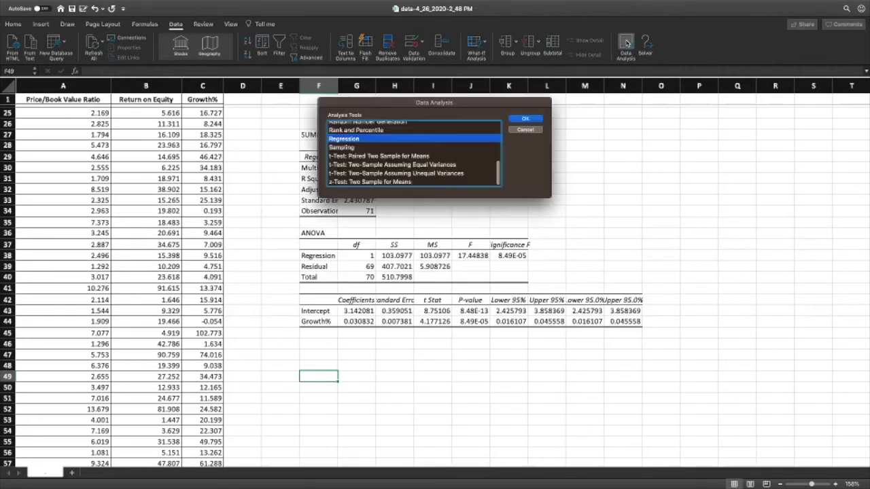
pyautogui.click(526, 119)
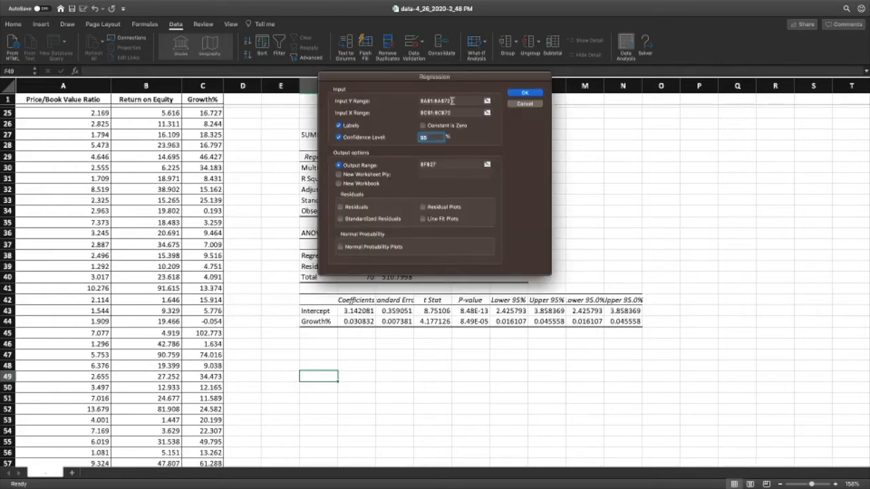
pyautogui.click(486, 112)
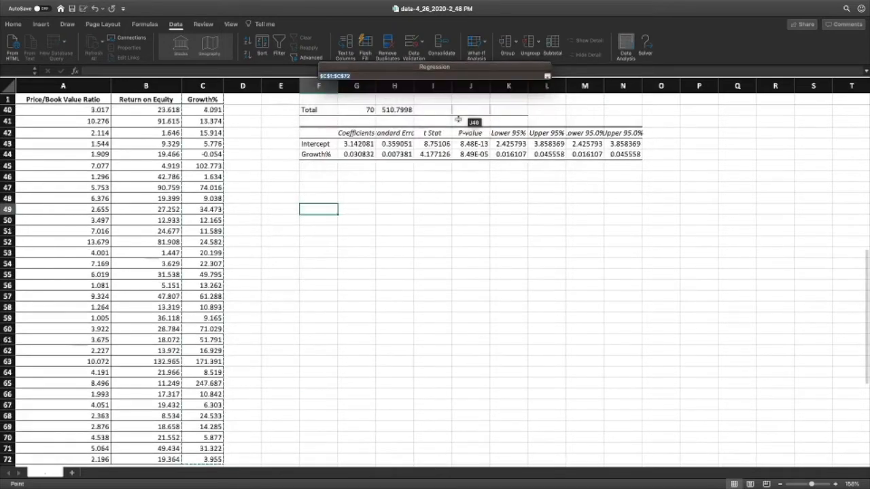
pyautogui.moveTo(124, 99); pyautogui.dragTo(214, 121)
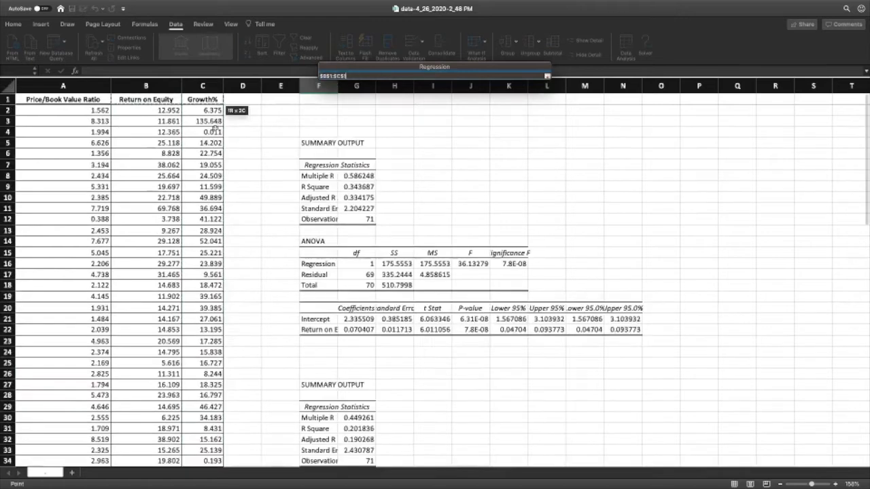
pyautogui.moveTo(215, 418); pyautogui.dragTo(211, 356)
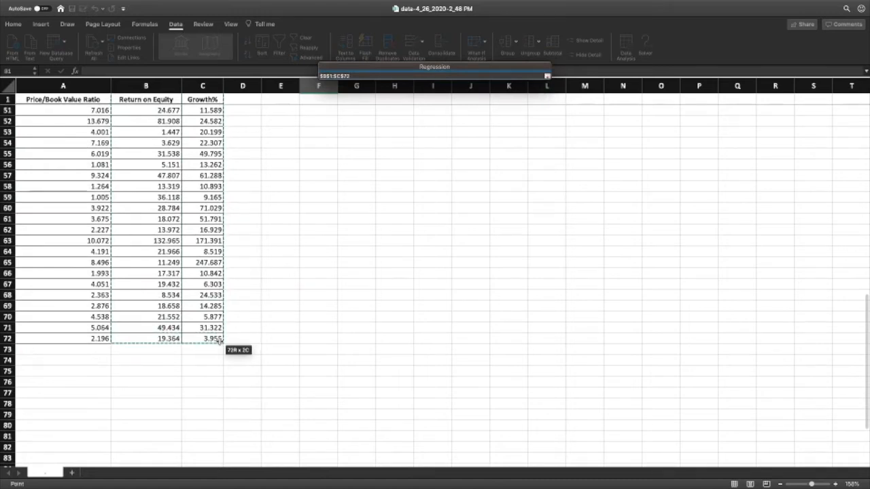
pyautogui.click(547, 76)
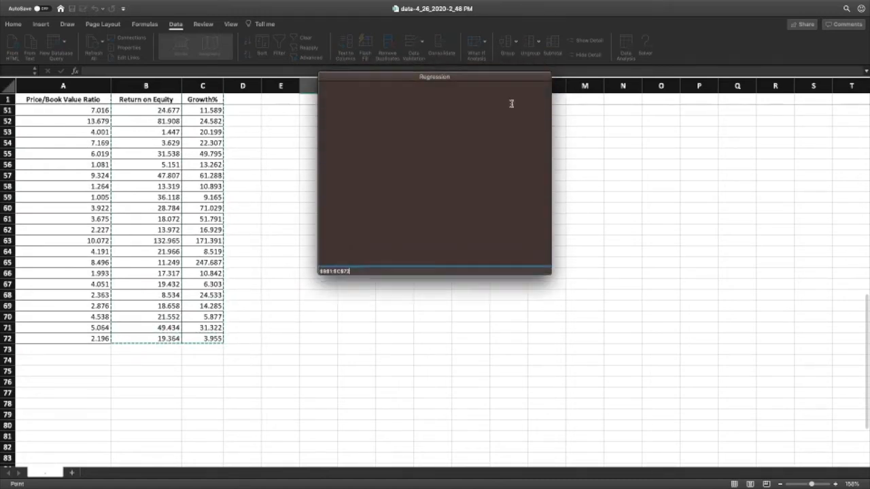
# Step: Set the output range to cell F49 and run the regression of Price/Book Value Ratio on both Return on Equity and Growth%
pyautogui.click(487, 164)
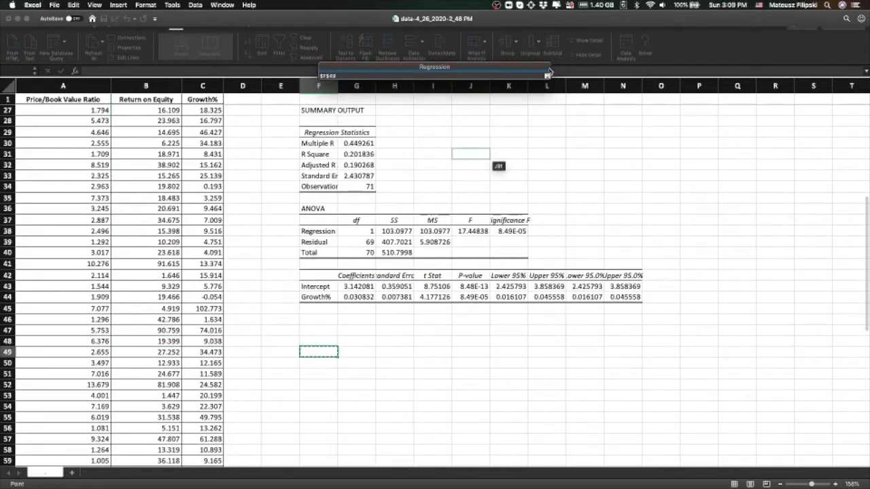
pyautogui.click(547, 76)
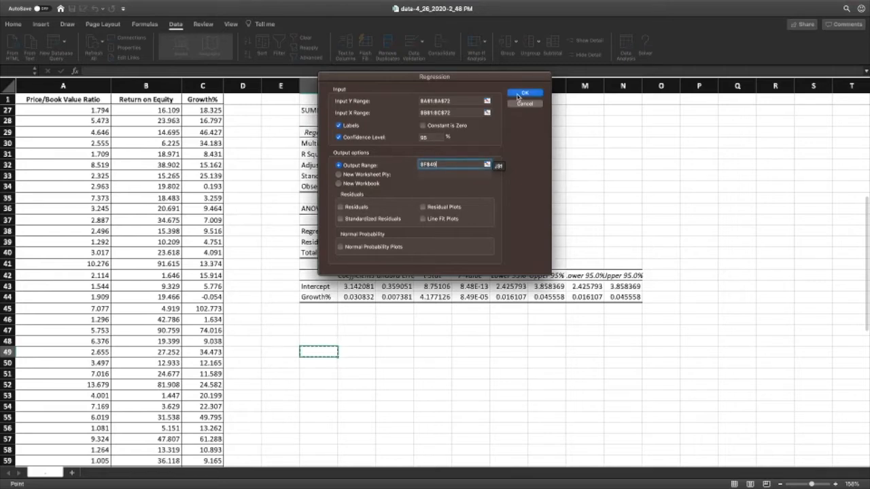
pyautogui.click(517, 96)
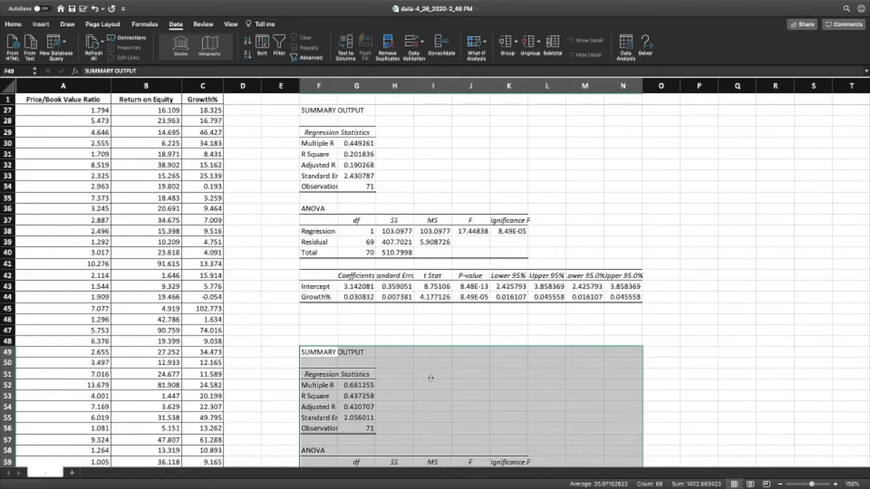
pyautogui.click(512, 165)
# Step: Fill the Return on Equity summary output, from F5 to N22, with light blue
pyautogui.scroll(-10, 511, 165)
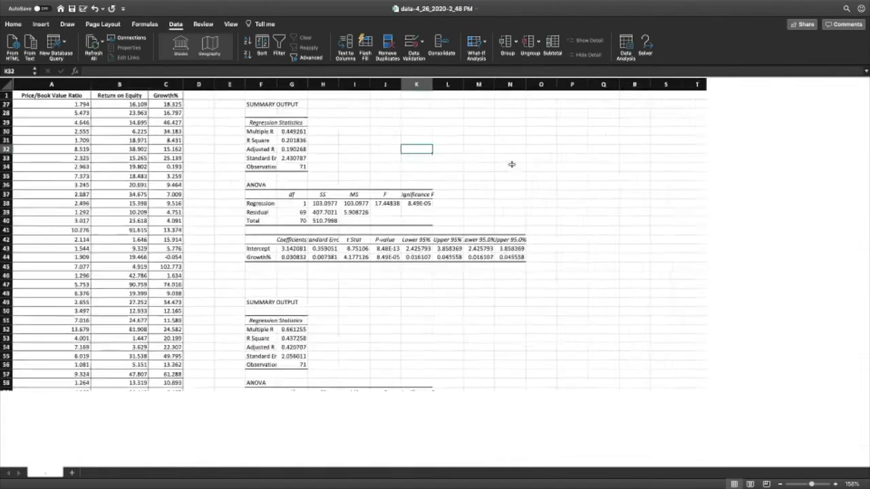
pyautogui.scroll(5, 512, 164)
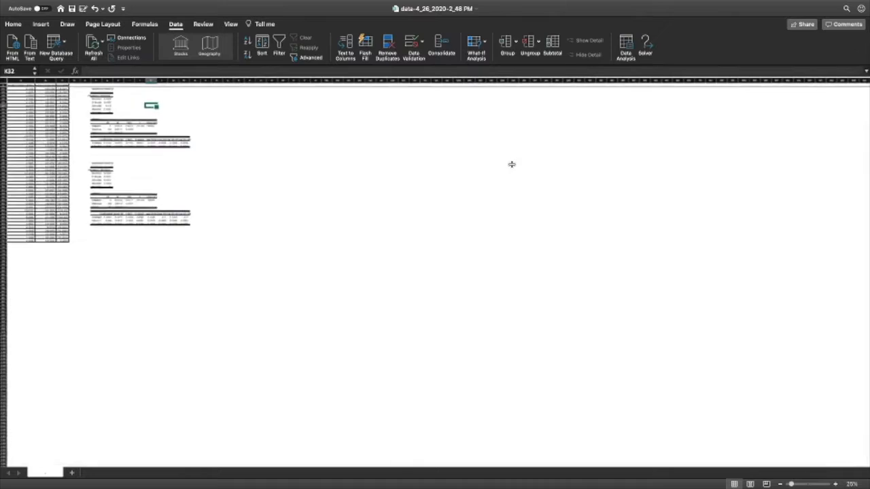
pyautogui.scroll(1, 512, 164)
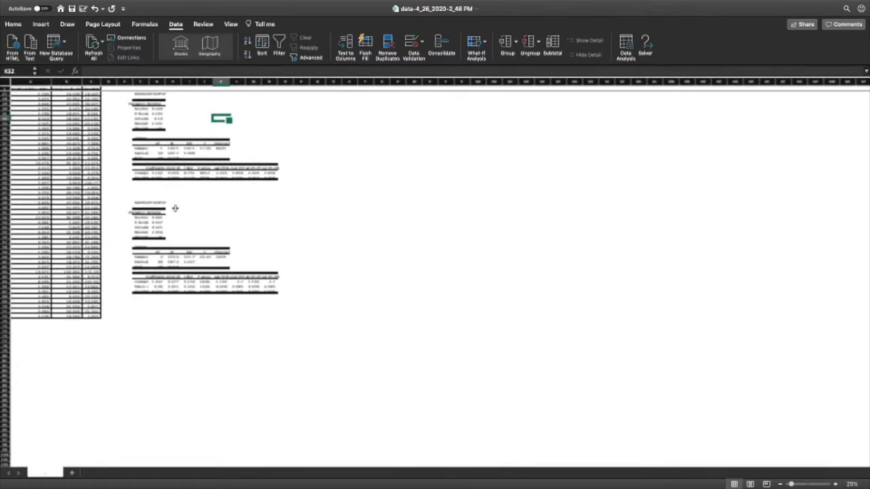
pyautogui.scroll(3, 175, 208)
pyautogui.moveTo(132, 101); pyautogui.dragTo(275, 186)
pyautogui.click(12, 24)
pyautogui.click(144, 55)
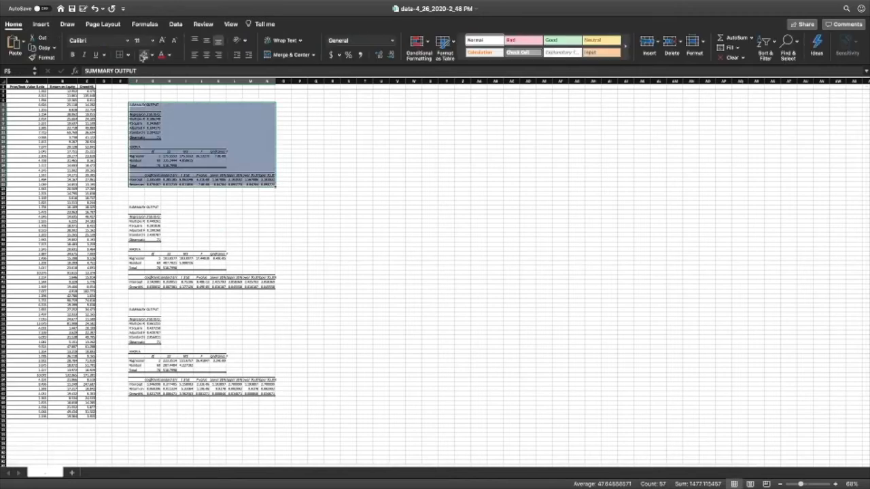
# Step: Fill the Growth% summary output with light yellow and the combined regression's summary output with light green
pyautogui.moveTo(133, 206); pyautogui.dragTo(270, 287)
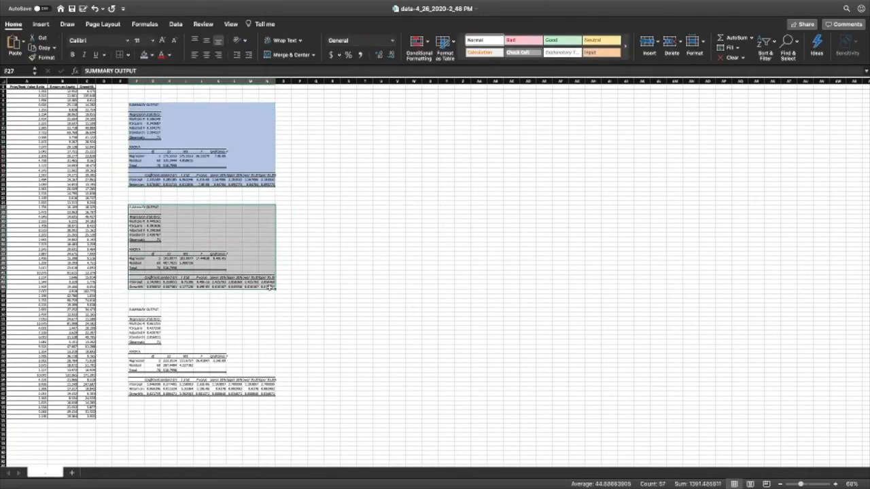
pyautogui.click(150, 55)
pyautogui.moveTo(132, 309); pyautogui.dragTo(269, 395)
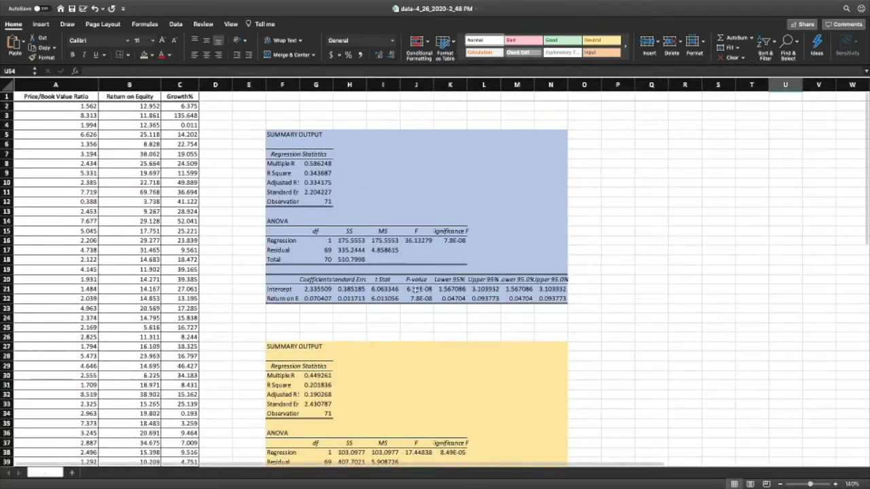
# Step: Widen column F to about 22.67 so the regression output labels fit
pyautogui.scroll(-3, 415, 290)
pyautogui.scroll(2, 414, 290)
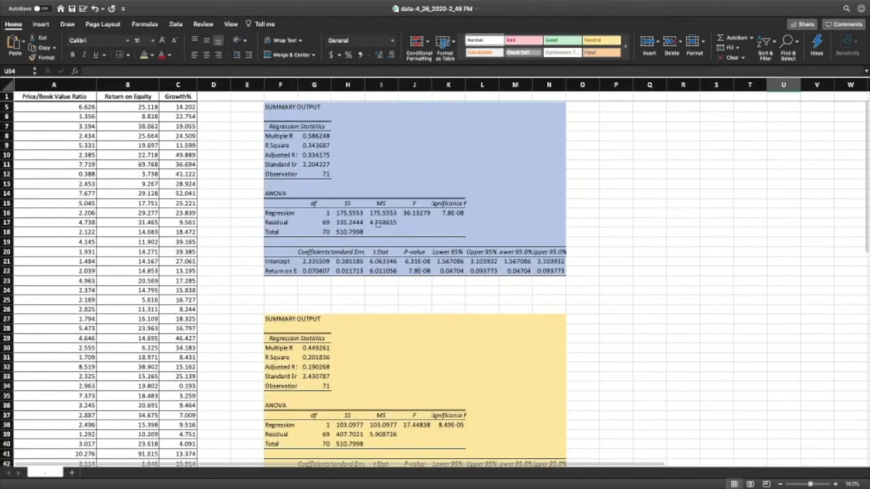
pyautogui.moveTo(298, 89); pyautogui.dragTo(353, 89)
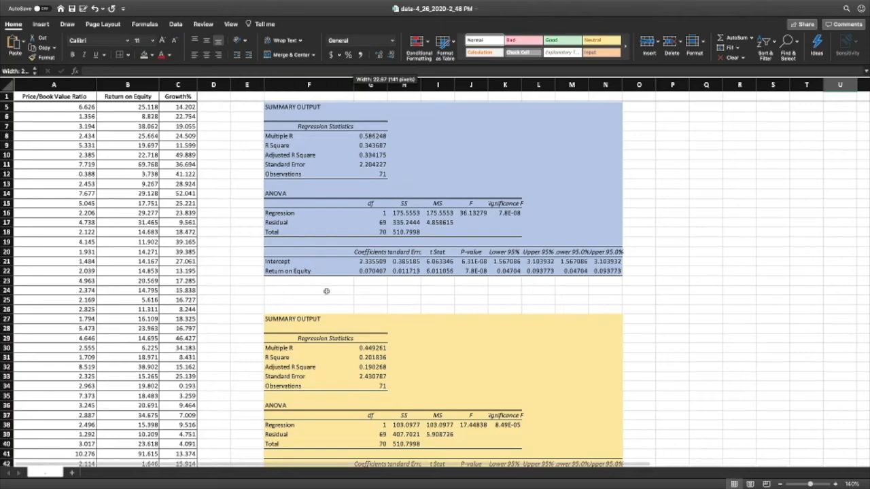
# Step: Examine the Return on Equity and Growth% coefficient rows across the three regression outputs
pyautogui.click(280, 269)
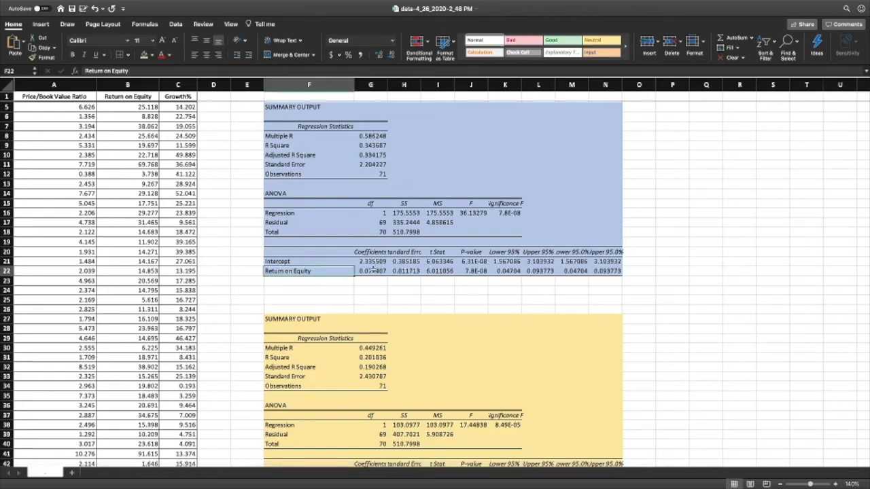
pyautogui.scroll(-4, 317, 274)
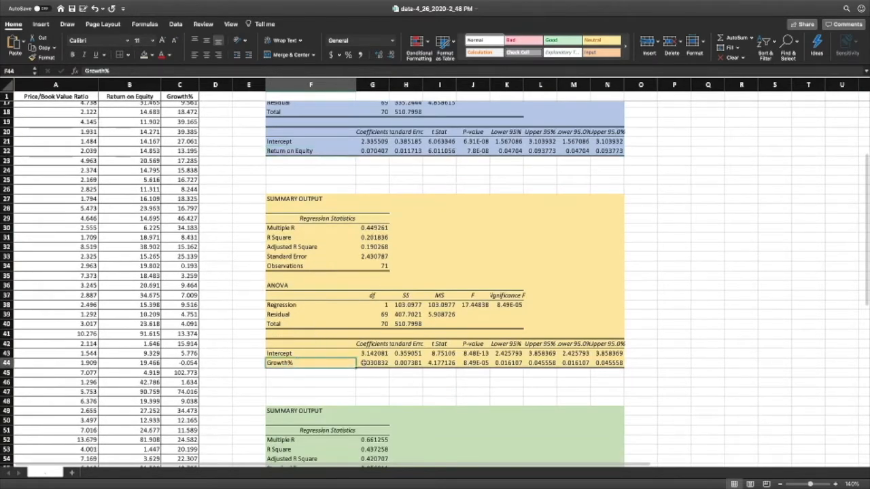
pyautogui.scroll(-8, 339, 367)
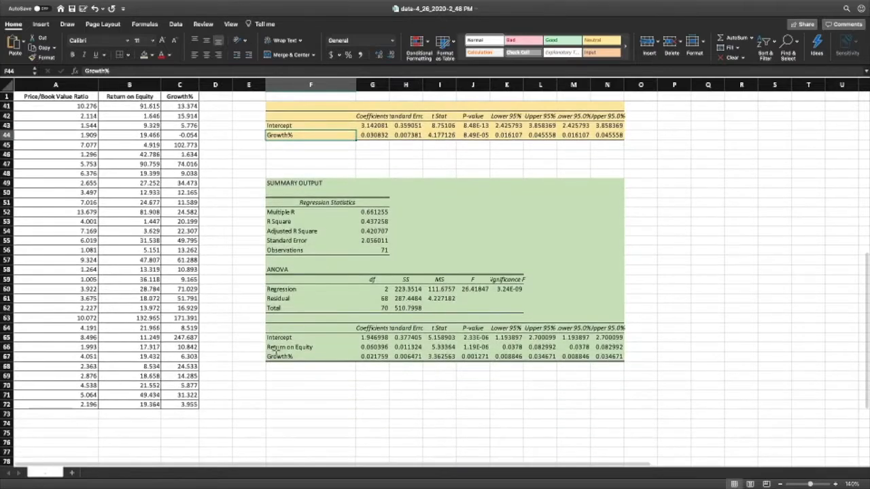
pyautogui.moveTo(321, 360); pyautogui.dragTo(322, 359)
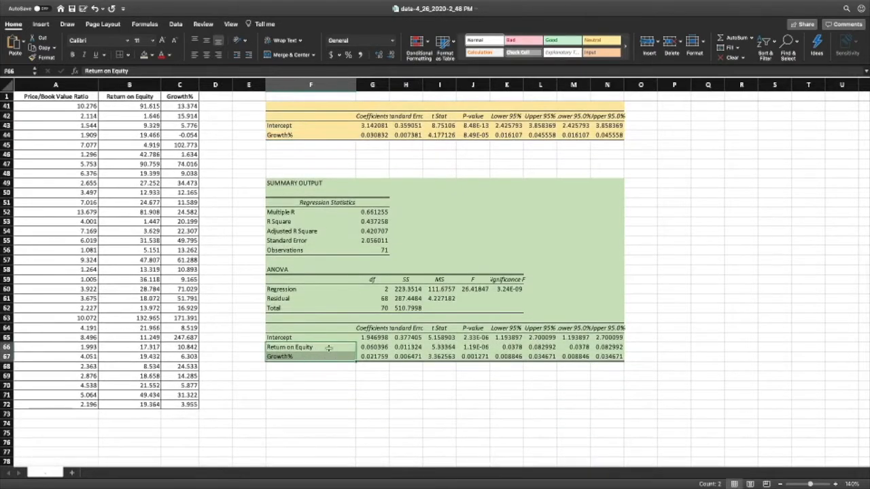
pyautogui.click(378, 394)
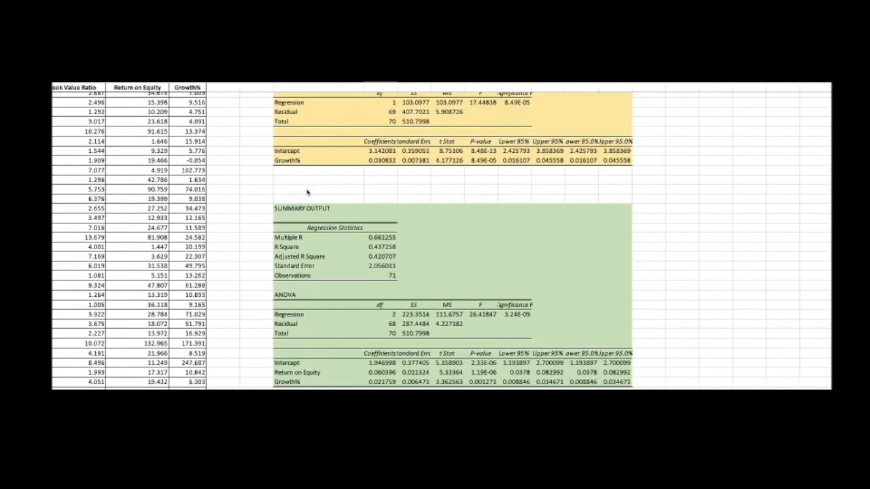
pyautogui.scroll(10, 306, 192)
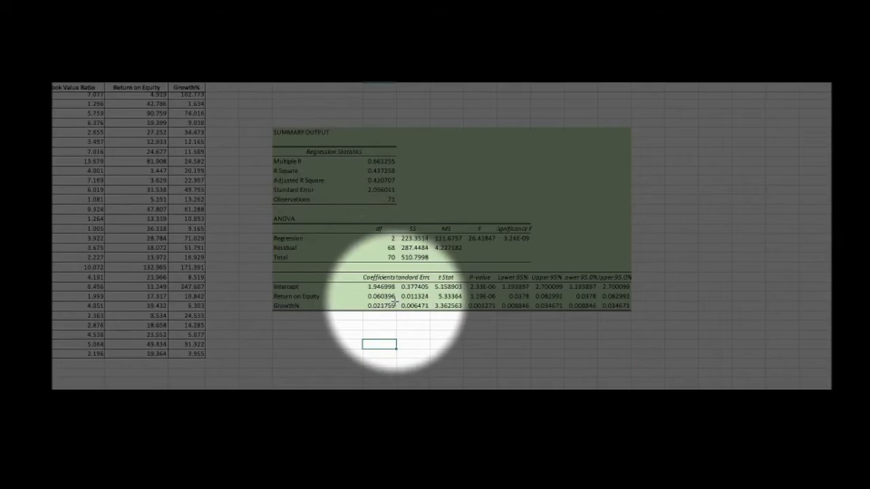
# Step: Switch to the homework page and review the adjusted r² answers for the three models in part d of question 14.2.11-T
pyautogui.hotkey('ctrl', 'Left')
pyautogui.scroll(-3, 290, 232)
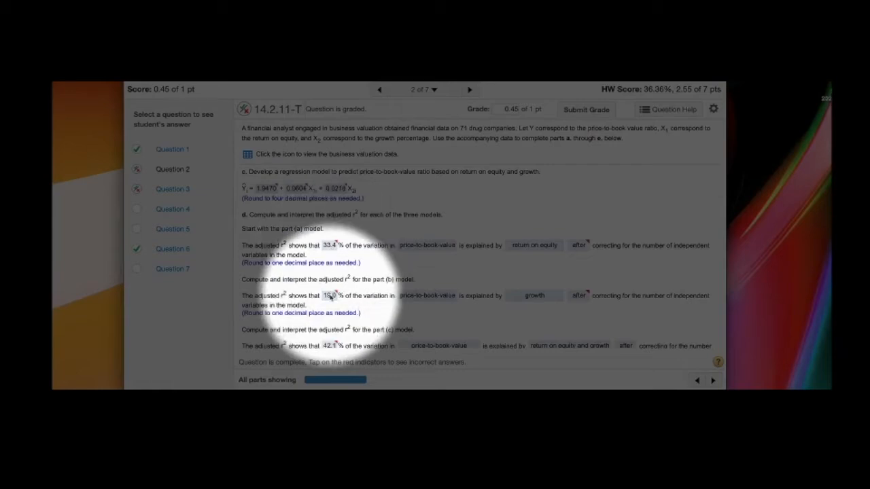
pyautogui.scroll(-1, 331, 297)
pyautogui.scroll(-2, 330, 295)
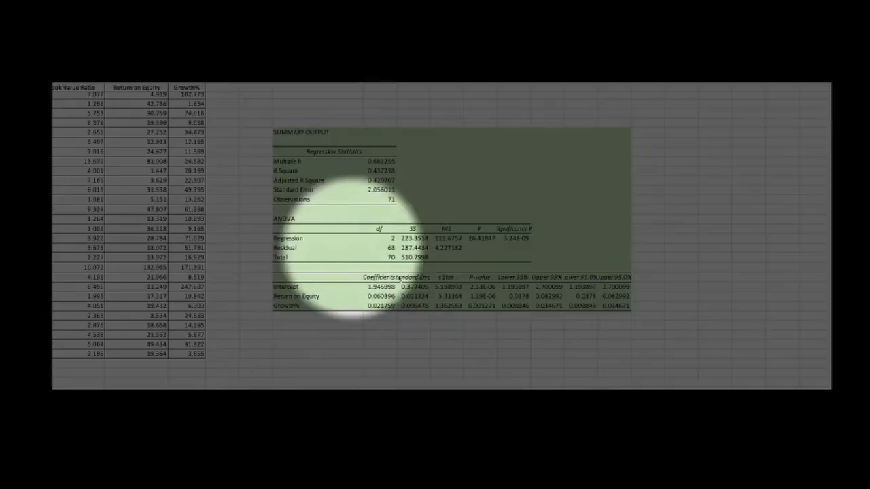
# Step: Compare the Adjusted R Square values in the three regression summary outputs on the worksheet
pyautogui.scroll(-1, 386, 262)
pyautogui.scroll(8, 386, 262)
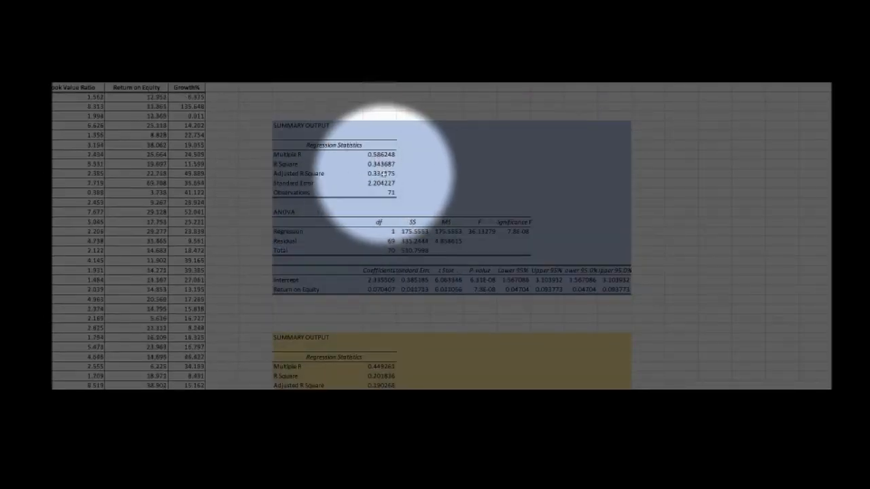
pyautogui.scroll(-2, 384, 174)
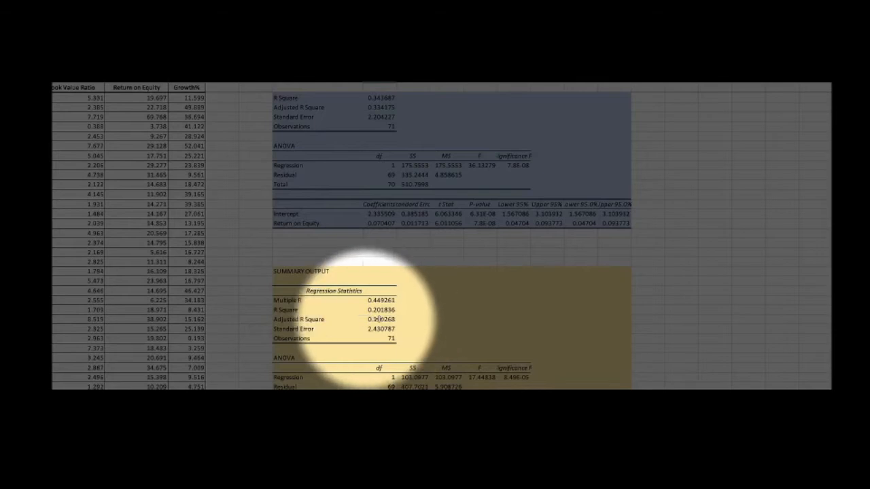
pyautogui.scroll(-6, 384, 321)
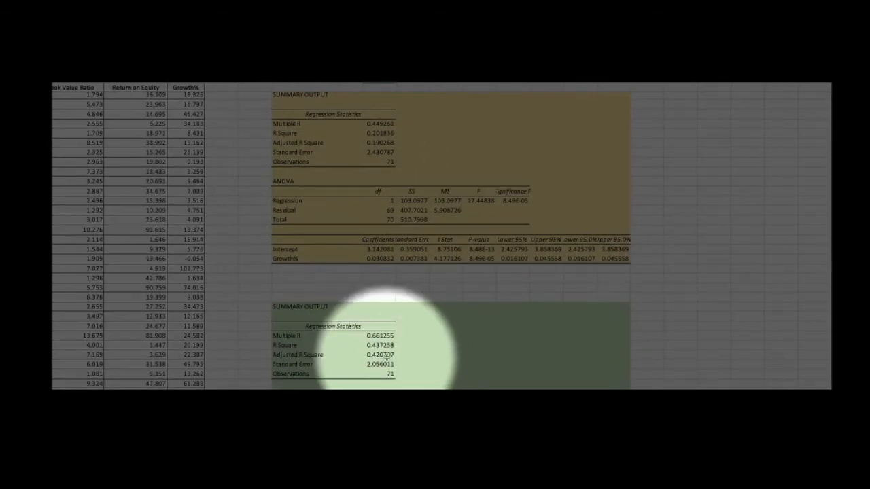
pyautogui.scroll(-1, 379, 352)
# Step: Switch to question 14.6.44-T on the homework page and open its bank data table in Excel
pyautogui.hotkey('ctrl', 'Left')
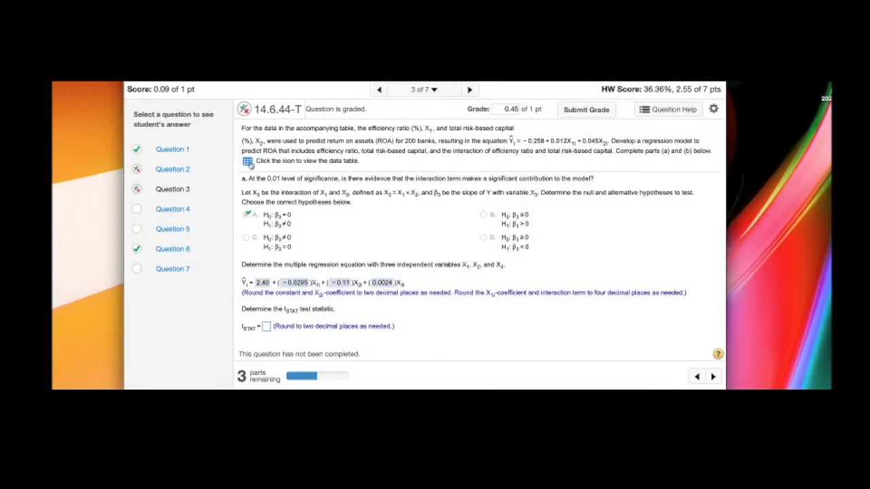
pyautogui.click(247, 162)
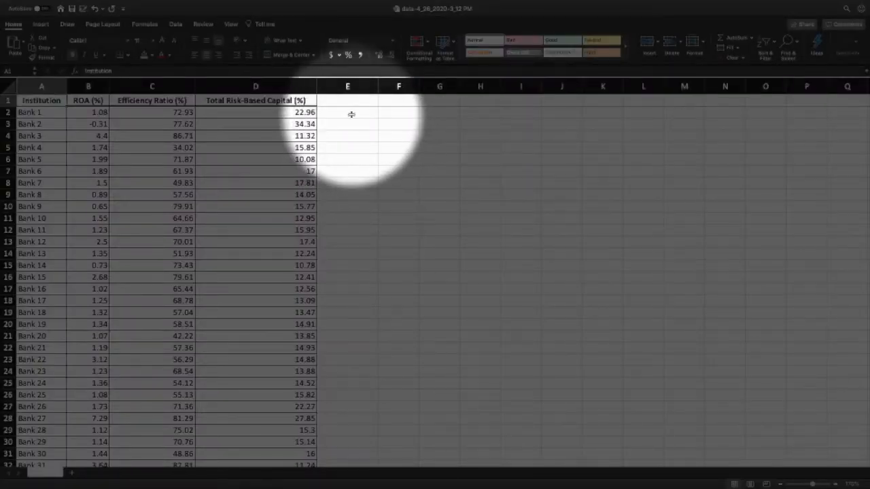
# Step: Enter the interaction formula =D2*C2 in cell E2 and head the column in E1 with "X3 = X1*X2"
pyautogui.click(351, 114)
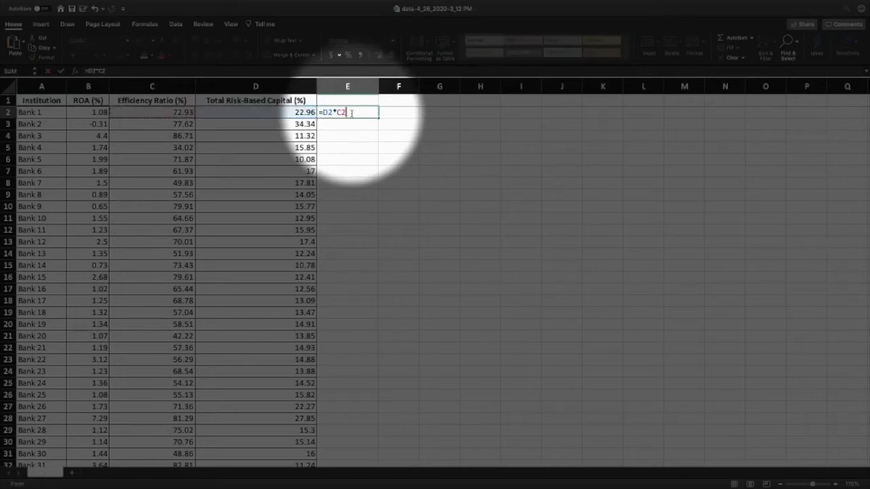
pyautogui.press('Return')
pyautogui.click(328, 111)
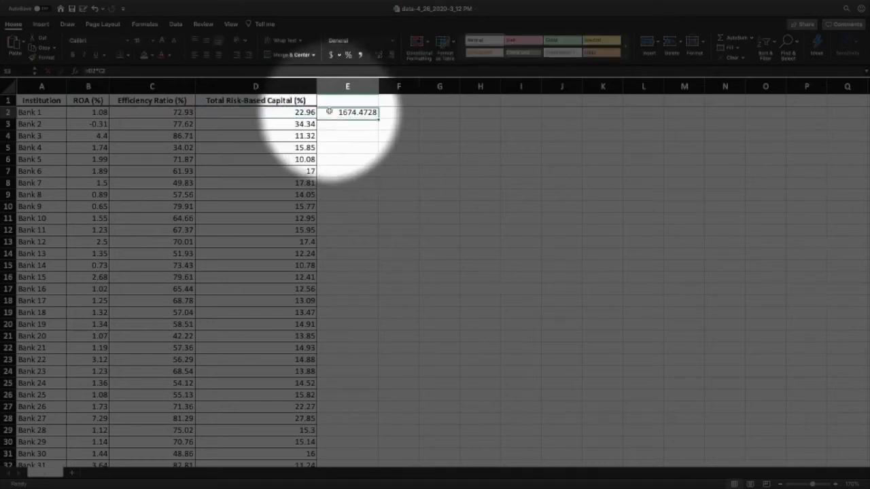
pyautogui.click(344, 102)
pyautogui.write('X3 = X1*X2')
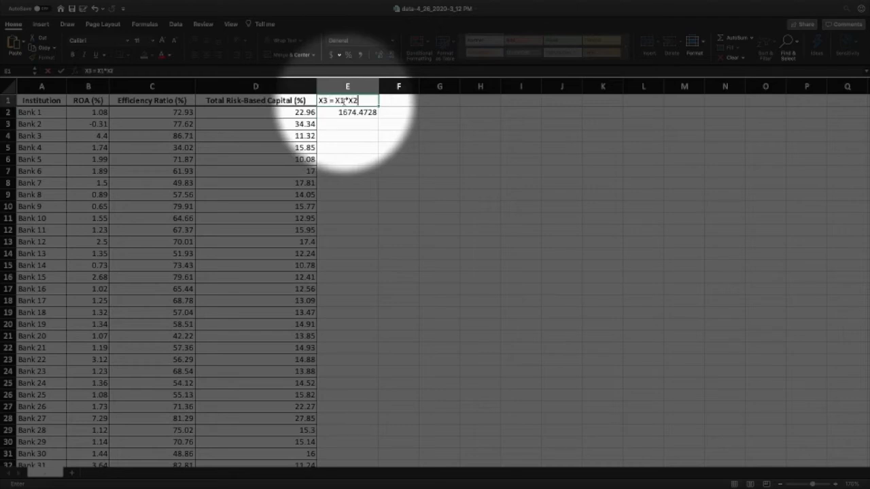
pyautogui.press('Return')
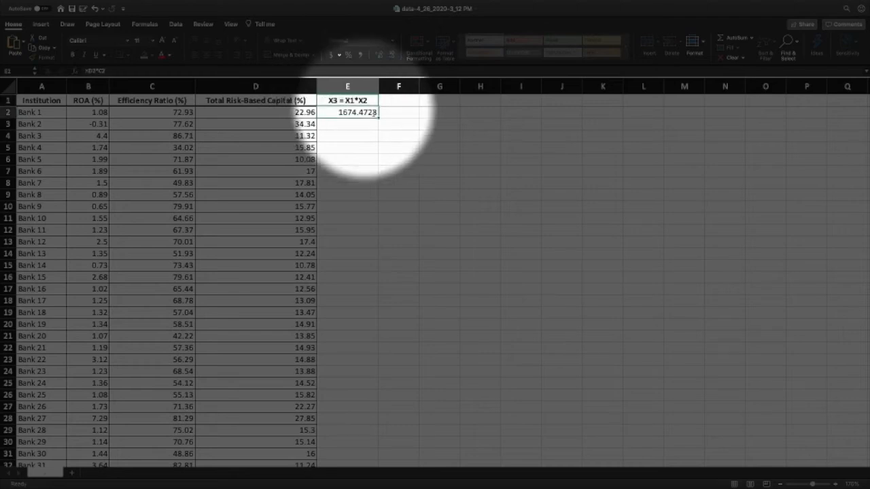
# Step: Fill the interaction formula from E2 down through E201 for all the banks
pyautogui.moveTo(379, 117); pyautogui.dragTo(363, 432)
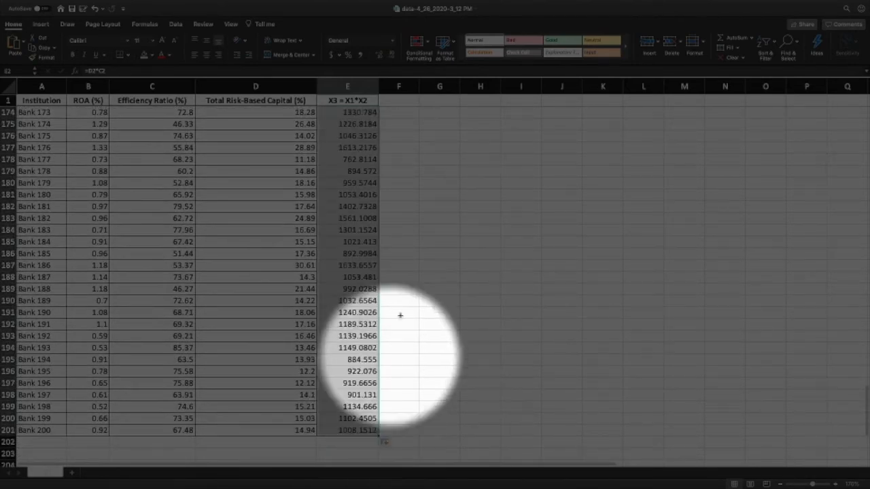
pyautogui.scroll(20, 421, 198)
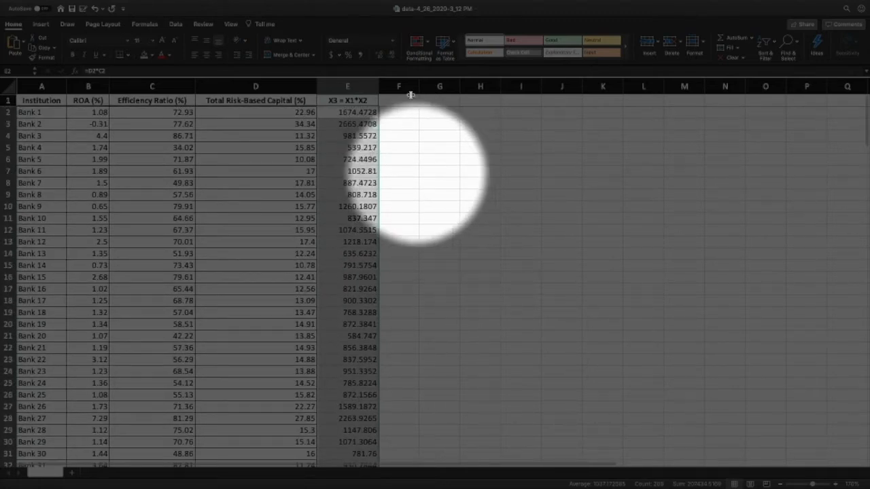
pyautogui.click(478, 122)
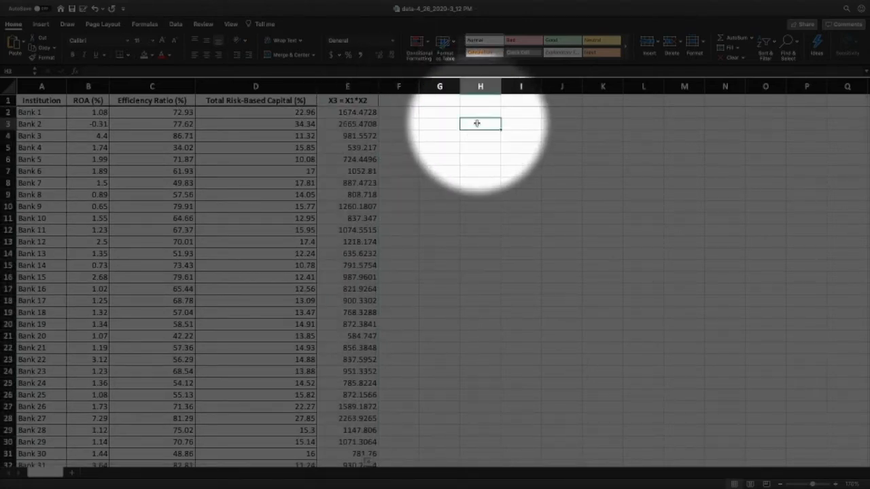
# Step: Start a Regression from the data analysis tools and set its Input Y Range to the ROA (%) column, $B$1:$B$201
pyautogui.click(179, 25)
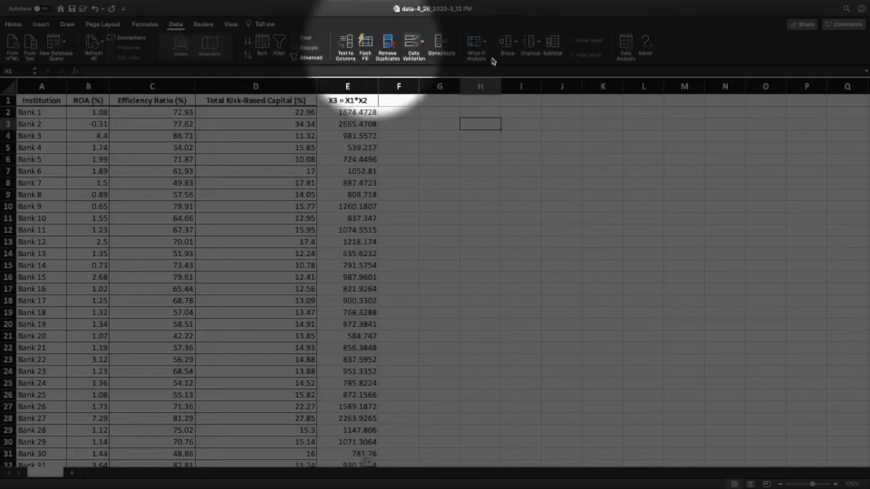
pyautogui.click(625, 46)
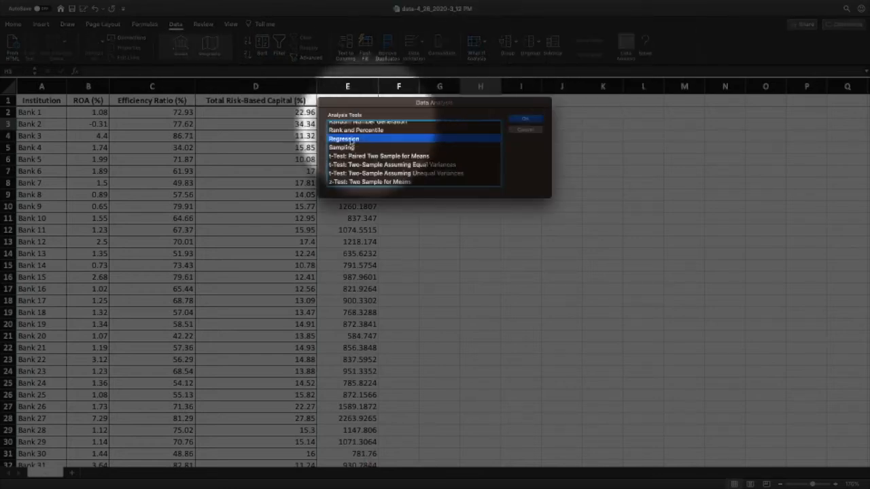
pyautogui.click(534, 116)
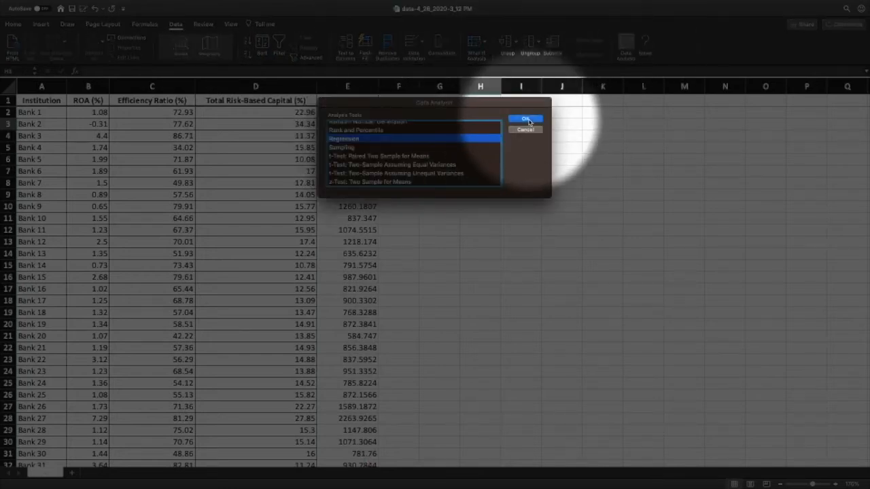
pyautogui.moveTo(380, 73); pyautogui.dragTo(488, 124)
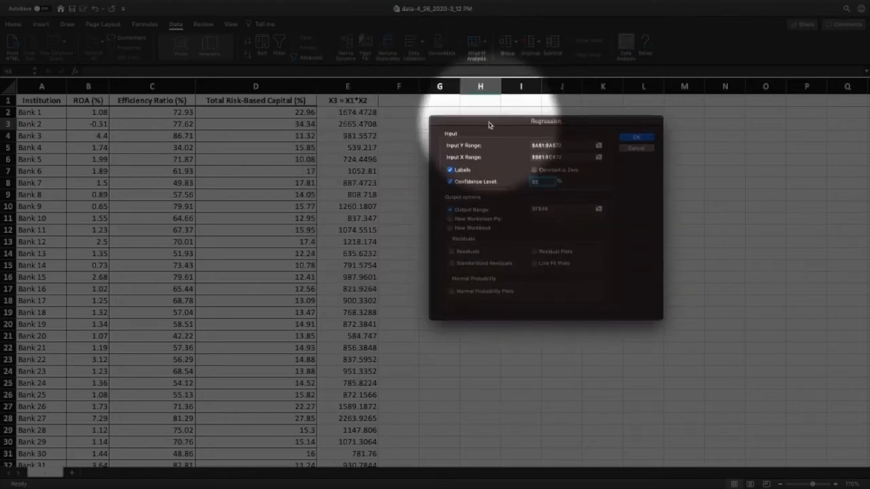
pyautogui.click(598, 146)
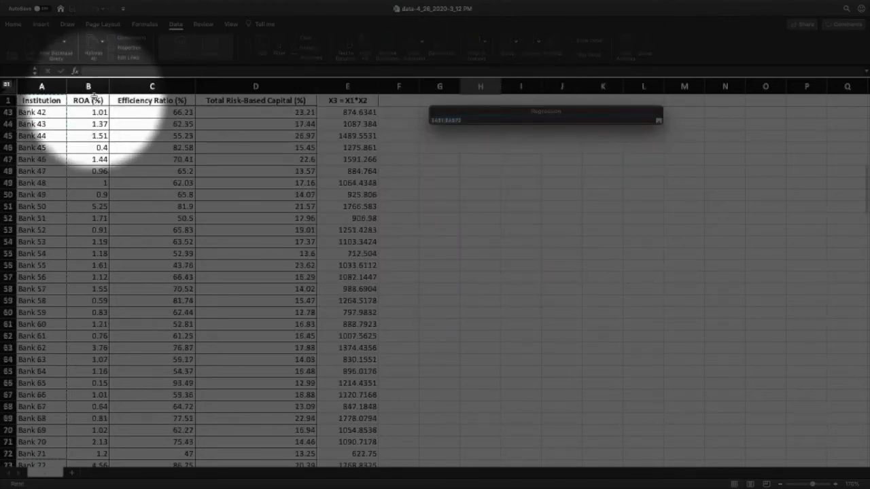
pyautogui.click(91, 100)
pyautogui.moveTo(91, 125); pyautogui.dragTo(93, 487)
pyautogui.moveTo(100, 440); pyautogui.dragTo(103, 444)
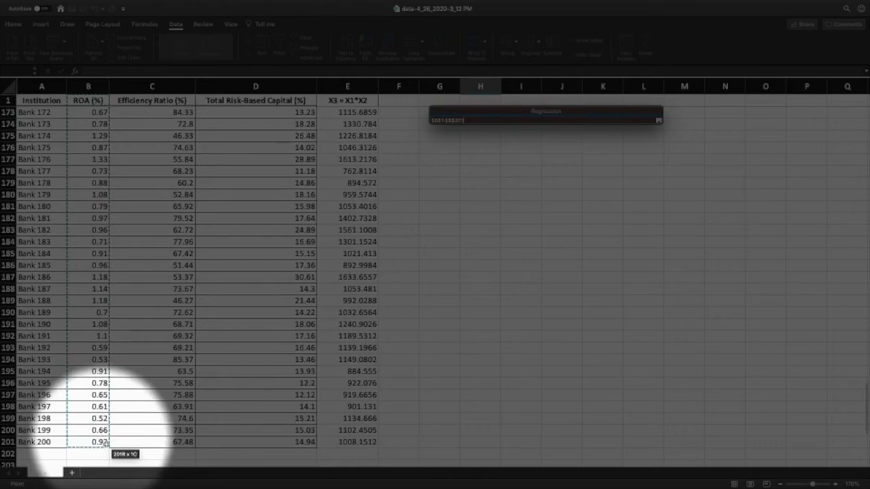
pyautogui.scroll(20, 93, 242)
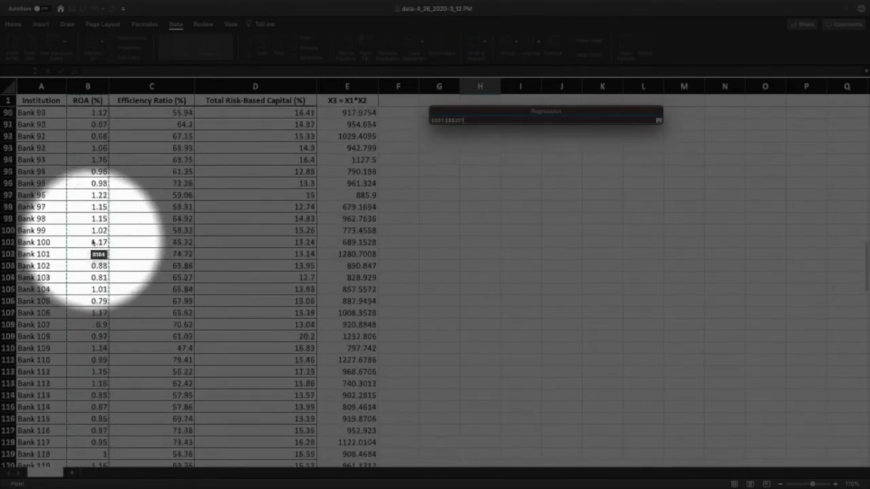
pyautogui.hscroll(-1, 93, 243)
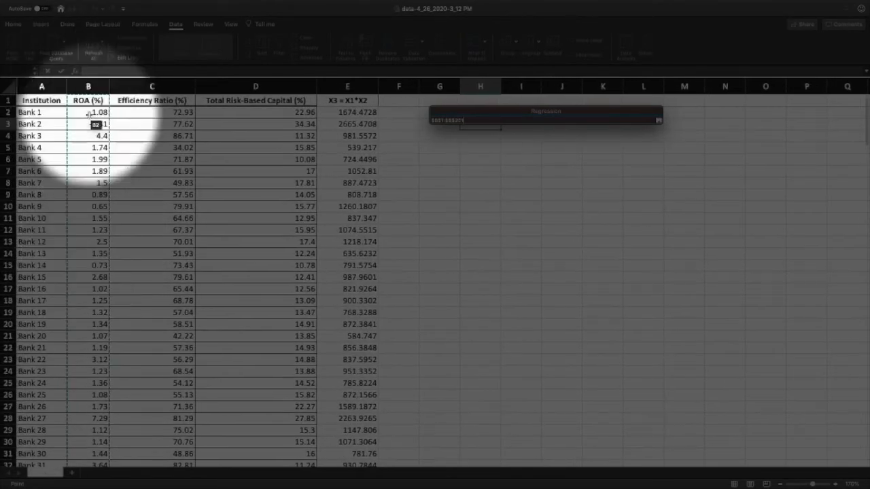
pyautogui.click(658, 120)
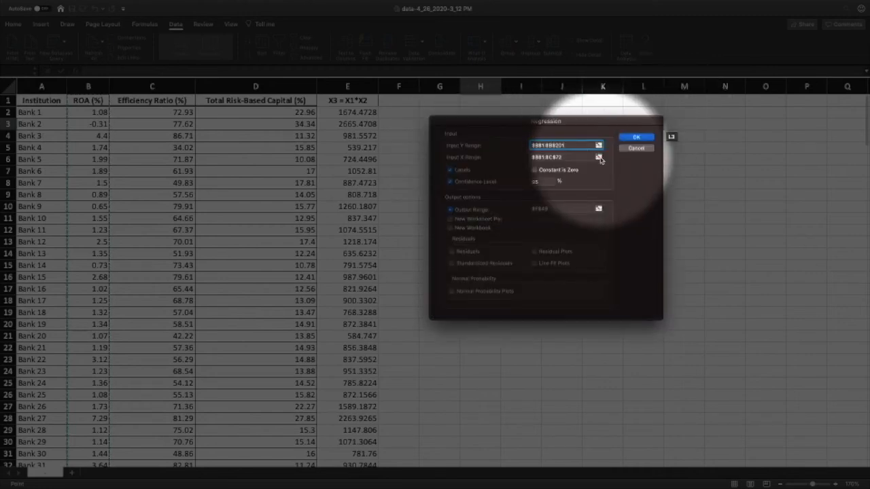
# Step: Set the regression's Input X Range to $C$1:$E$201, covering Efficiency Ratio, Total Risk-Based Capital and X3
pyautogui.click(599, 157)
pyautogui.moveTo(155, 100); pyautogui.dragTo(358, 392)
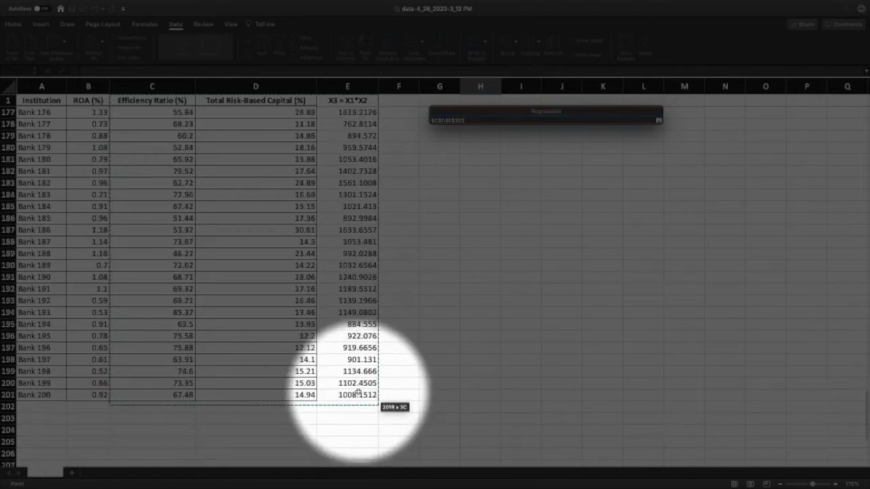
pyautogui.click(657, 120)
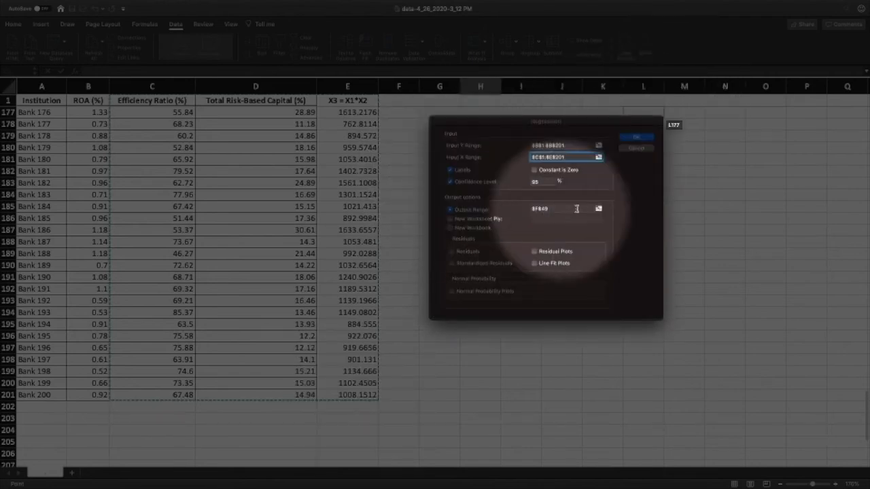
# Step: Set the regression's Output Range to cell H8 and run the analysis
pyautogui.click(598, 209)
pyautogui.scroll(15, 401, 171)
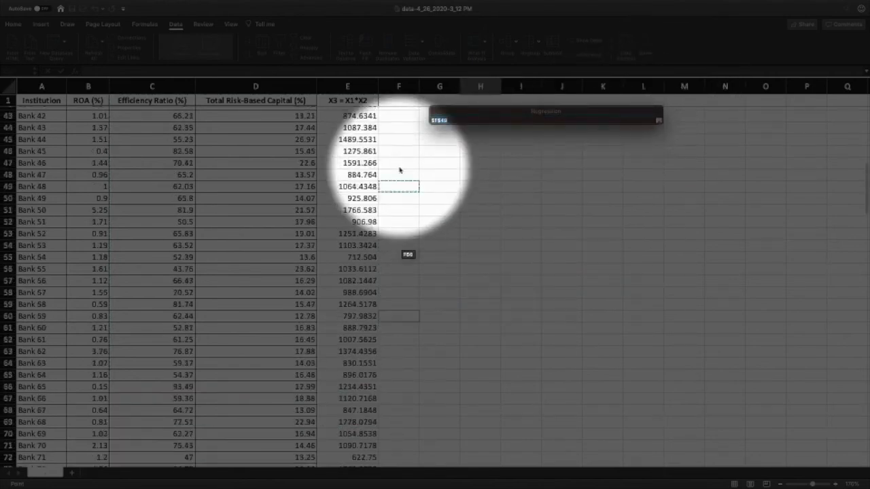
pyautogui.click(471, 184)
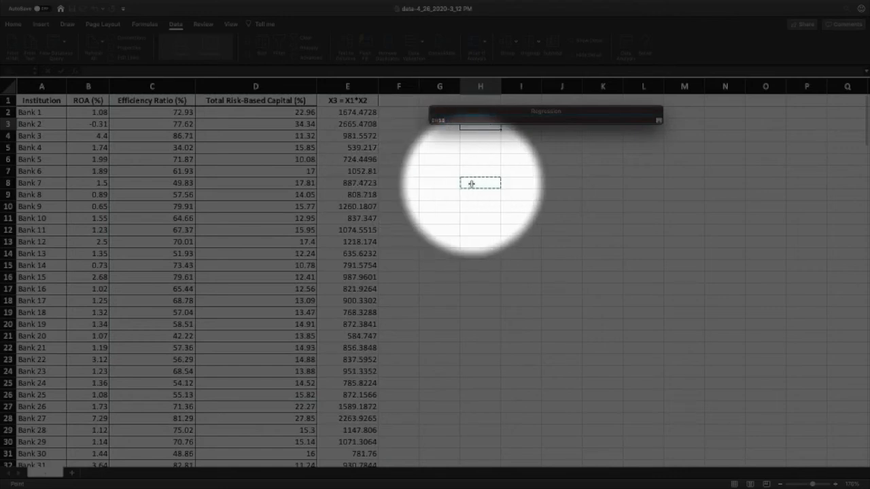
pyautogui.click(658, 120)
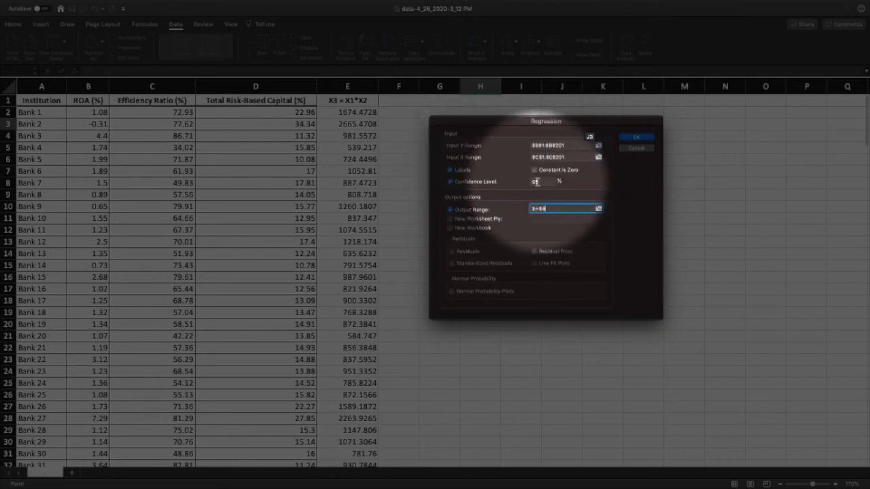
pyautogui.click(634, 139)
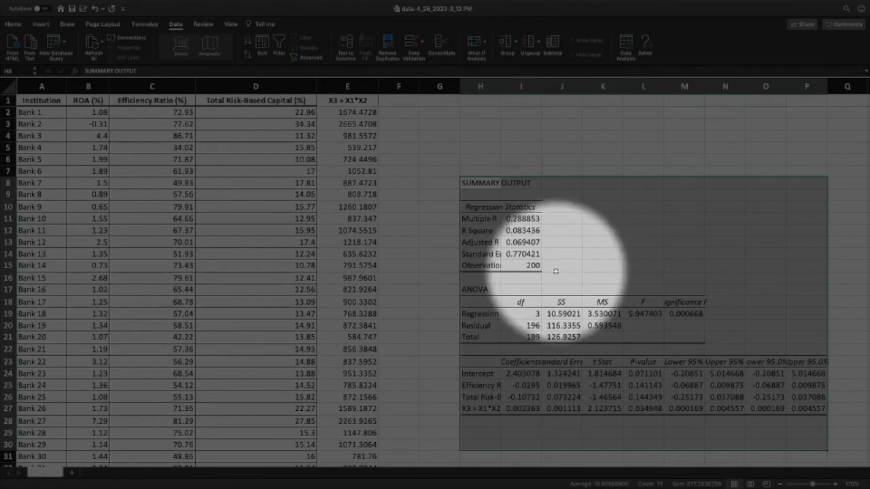
# Step: Examine the P-value of the X3 interaction term, and go to the tSTAT answer field of question 14.6.44-T on the homework page
pyautogui.scroll(-2, 554, 272)
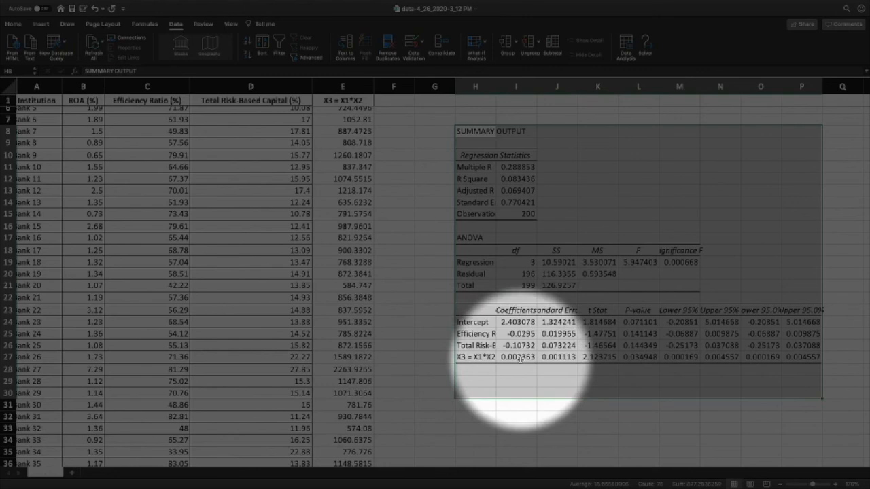
pyautogui.click(636, 359)
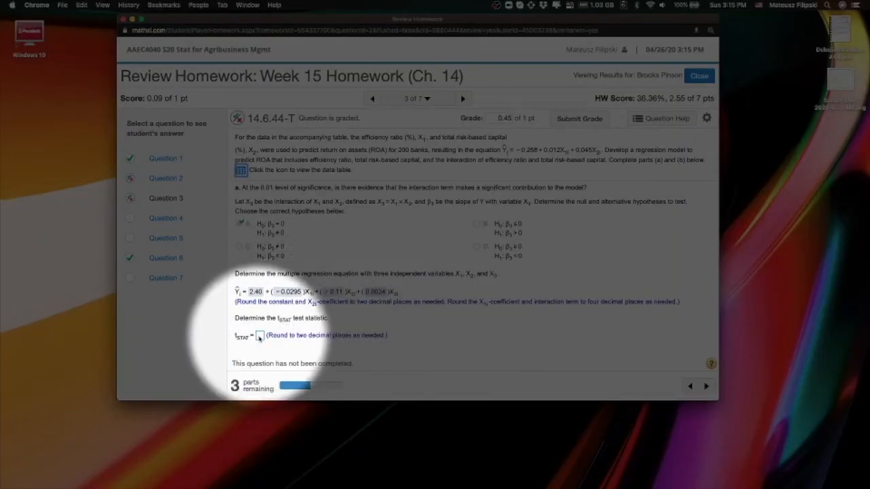
pyautogui.click(259, 336)
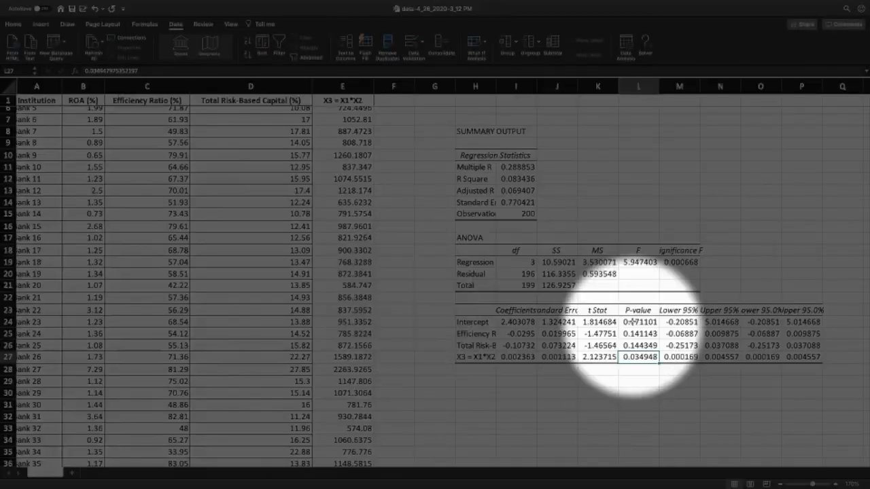
# Step: Look up the t Stat of the X3 interaction term in the regression output and return to the homework page
pyautogui.click(603, 358)
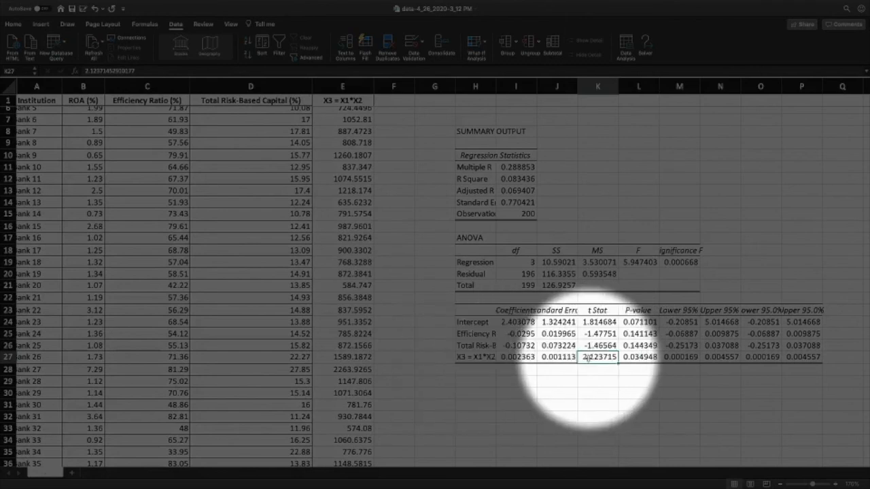
pyautogui.hotkey('ctrl', 'Left')
pyautogui.hotkey('ctrl', 'Left')
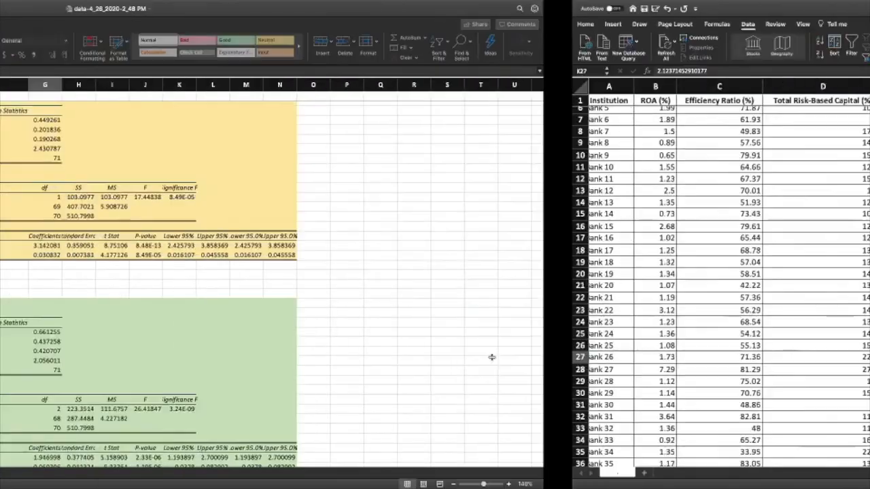